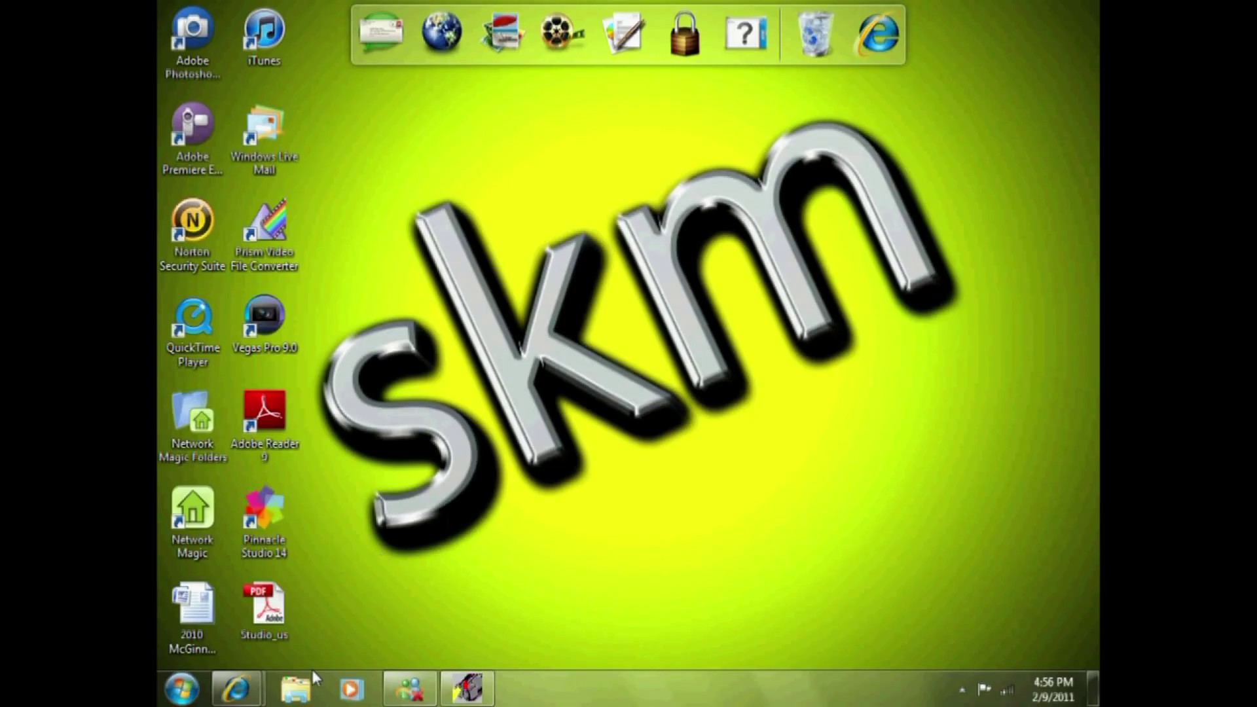
Browse to Pictures > 7_YouTubeChannelL and open the FREE avatar PSD in Photoshop Elements
{"action": "left_click", "coordinate": [295, 687]}
{"action": "double_click", "coordinate": [521, 243]}
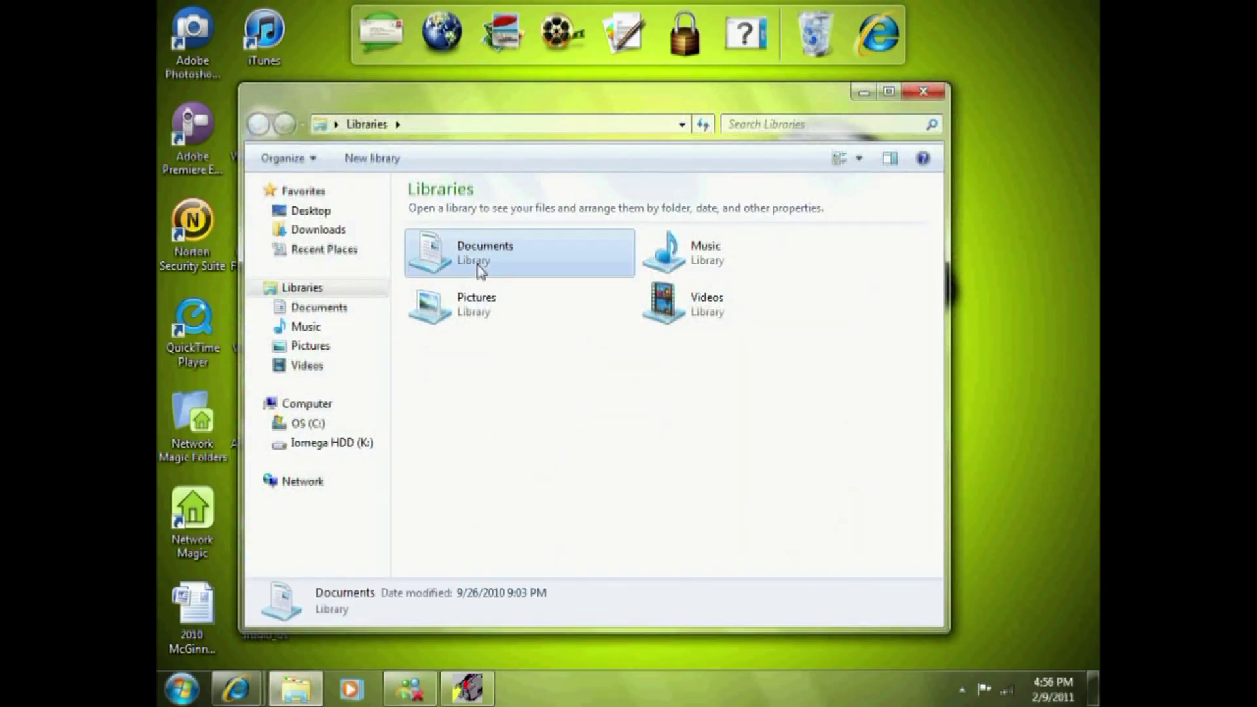
{"action": "left_click", "coordinate": [312, 347]}
{"action": "double_click", "coordinate": [449, 285]}
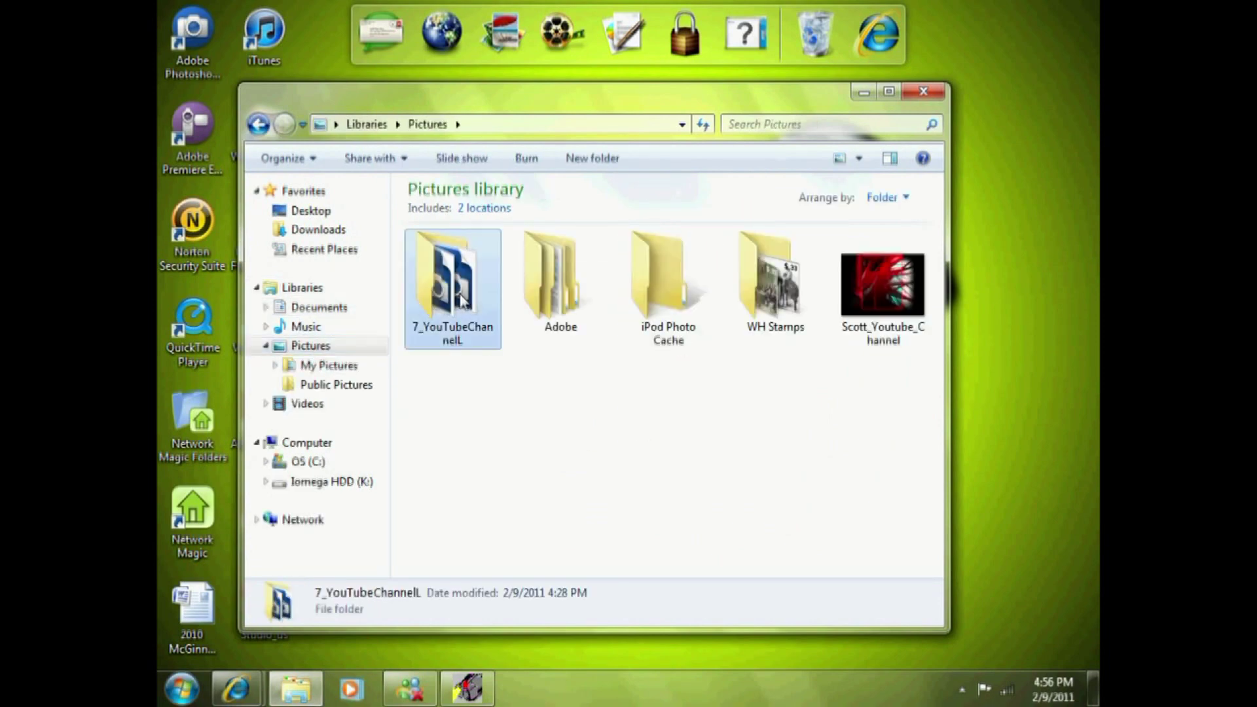
{"action": "scroll", "coordinate": [491, 374], "scroll_direction": "down", "scroll_amount": 2}
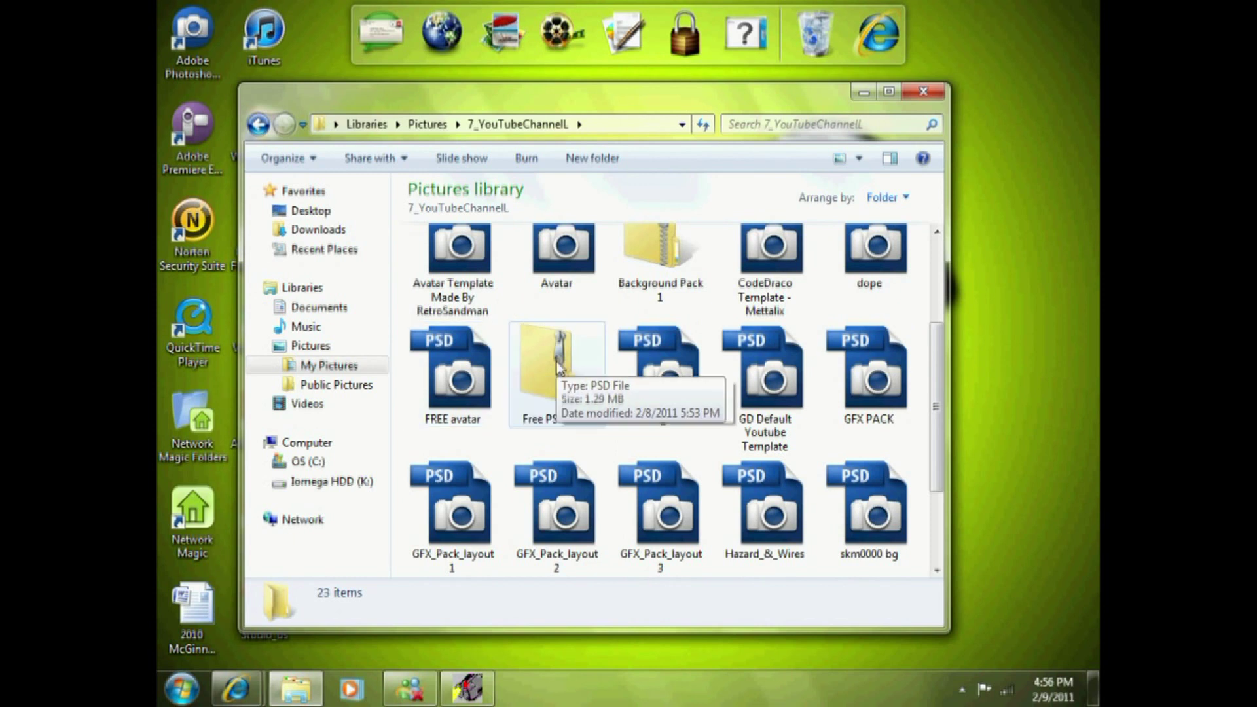
{"action": "scroll", "coordinate": [776, 423], "scroll_direction": "down", "scroll_amount": 1}
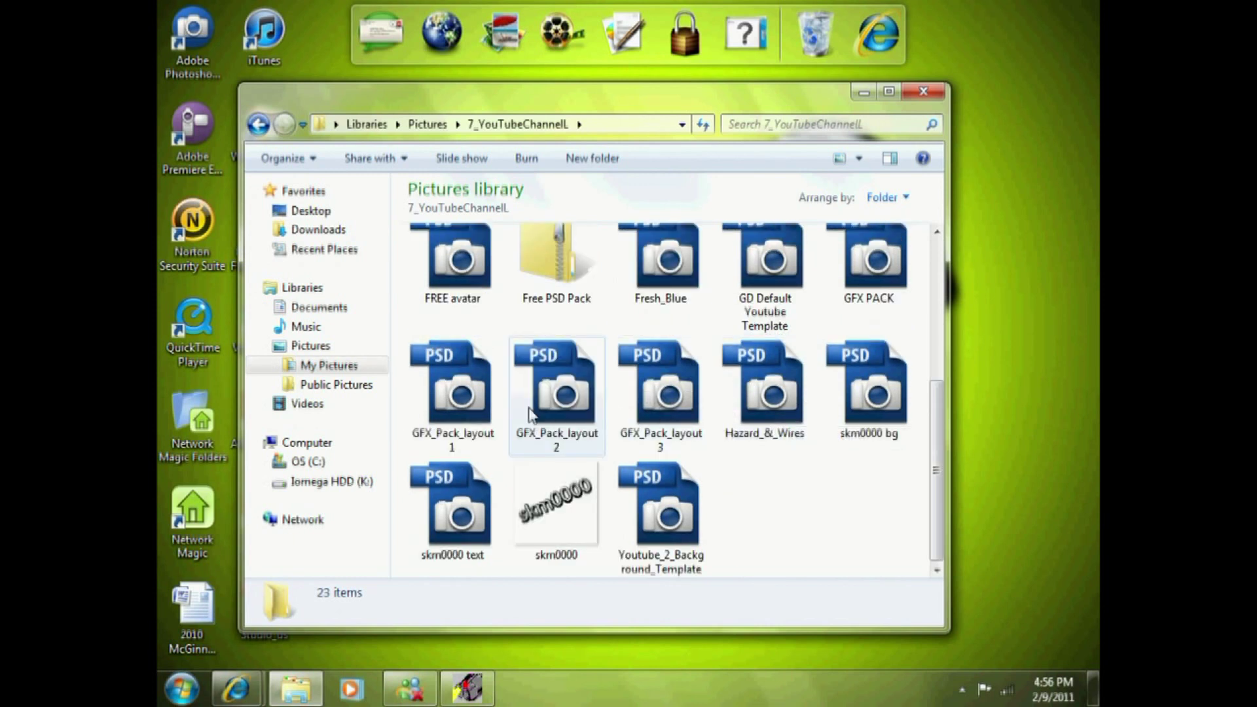
{"action": "scroll", "coordinate": [551, 413], "scroll_direction": "up", "scroll_amount": 1}
{"action": "left_click", "coordinate": [463, 428]}
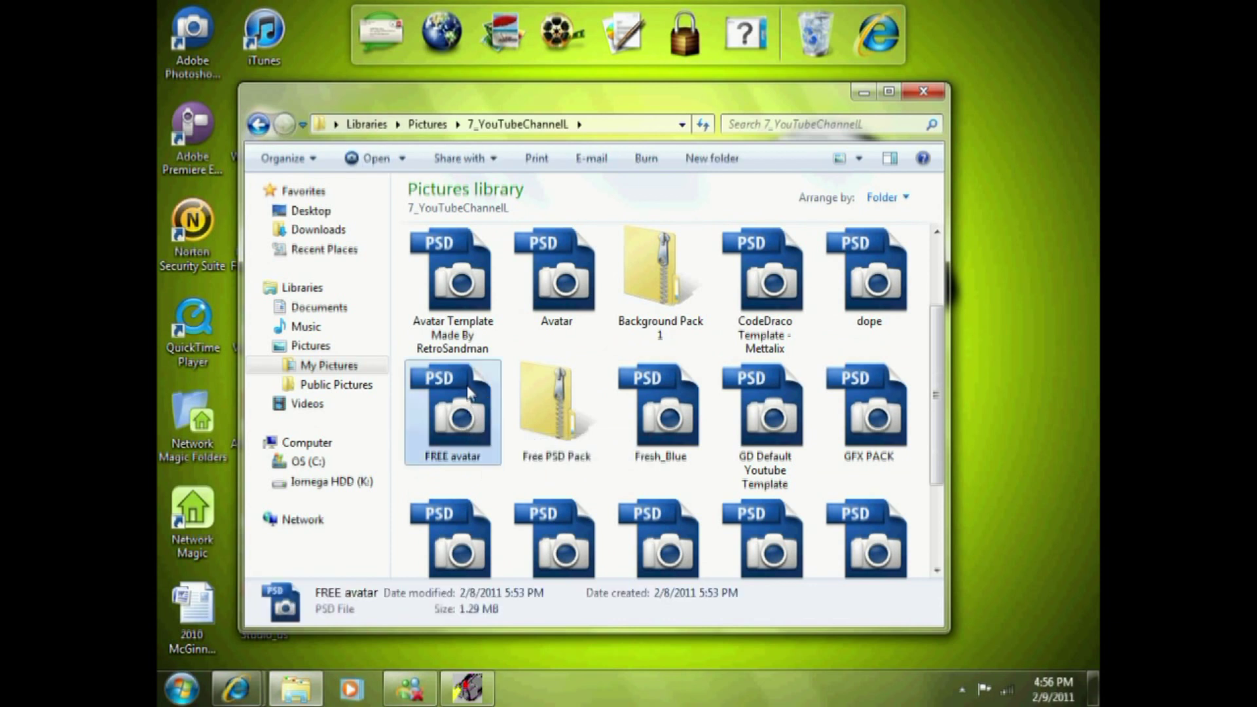
{"action": "double_click", "coordinate": [468, 412]}
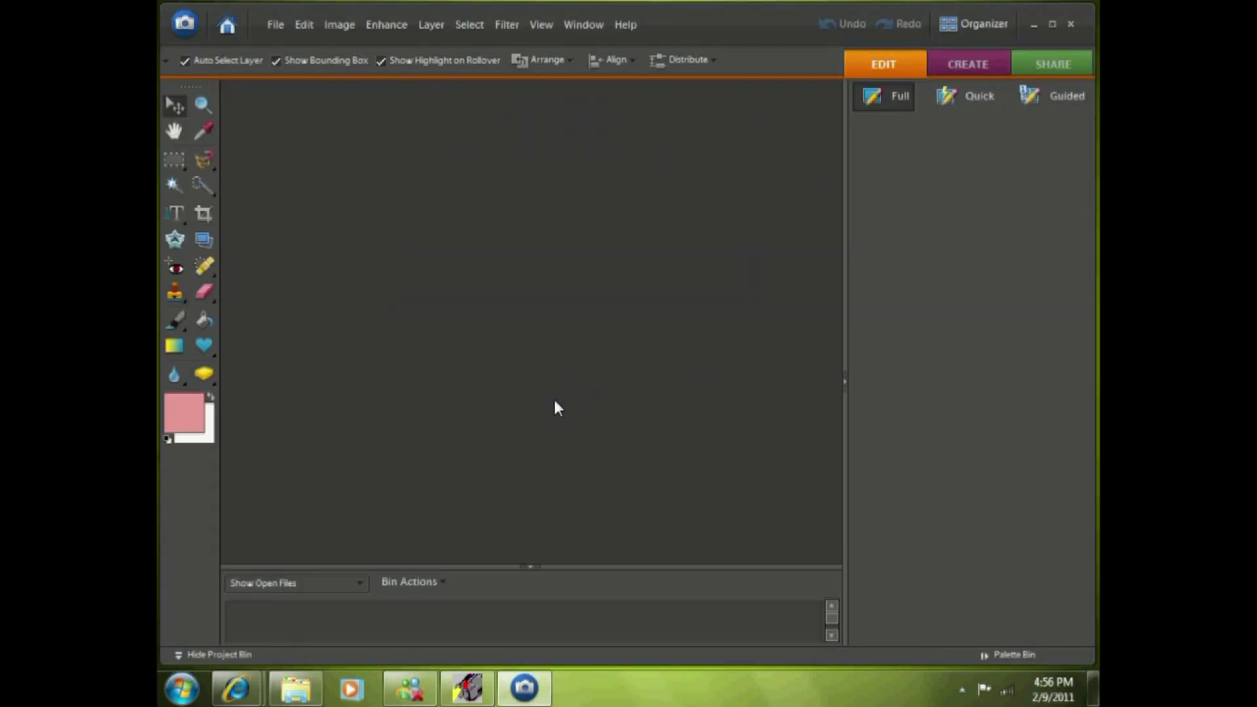
Accept the font substitution and delete the starry Calque 1 layer
{"action": "left_click", "coordinate": [636, 287]}
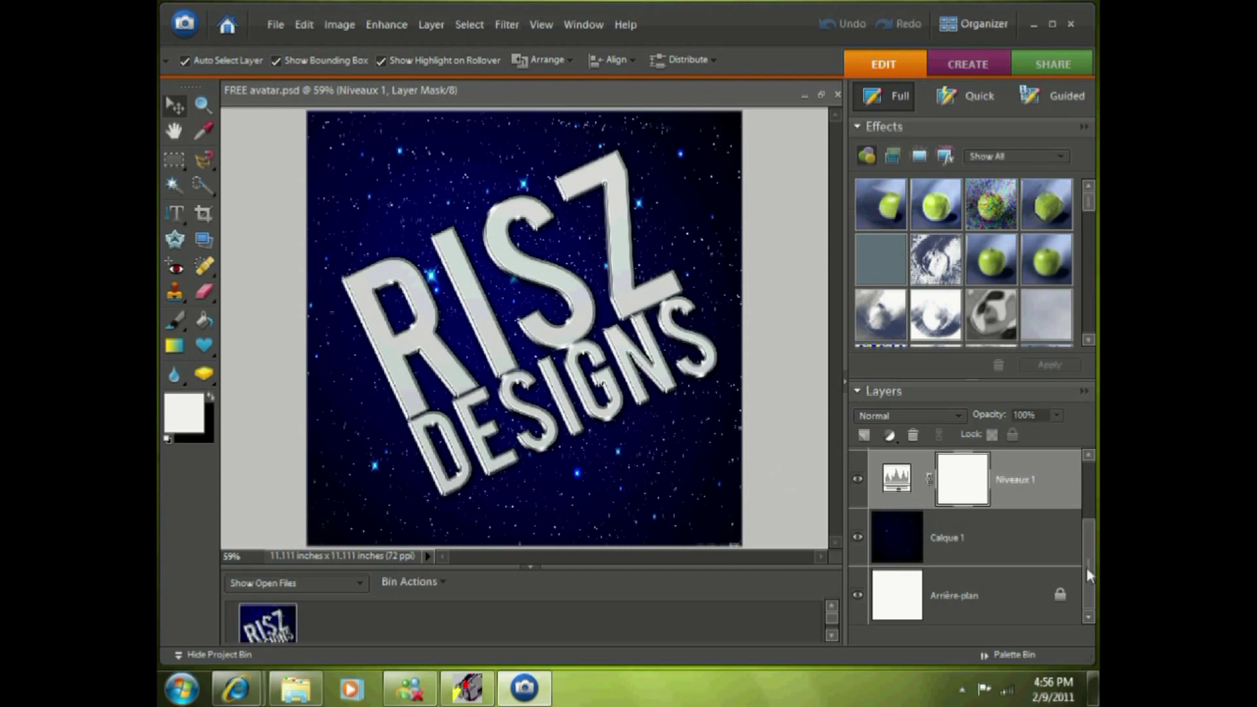
{"action": "left_click", "coordinate": [989, 535]}
{"action": "right_click", "coordinate": [970, 542]}
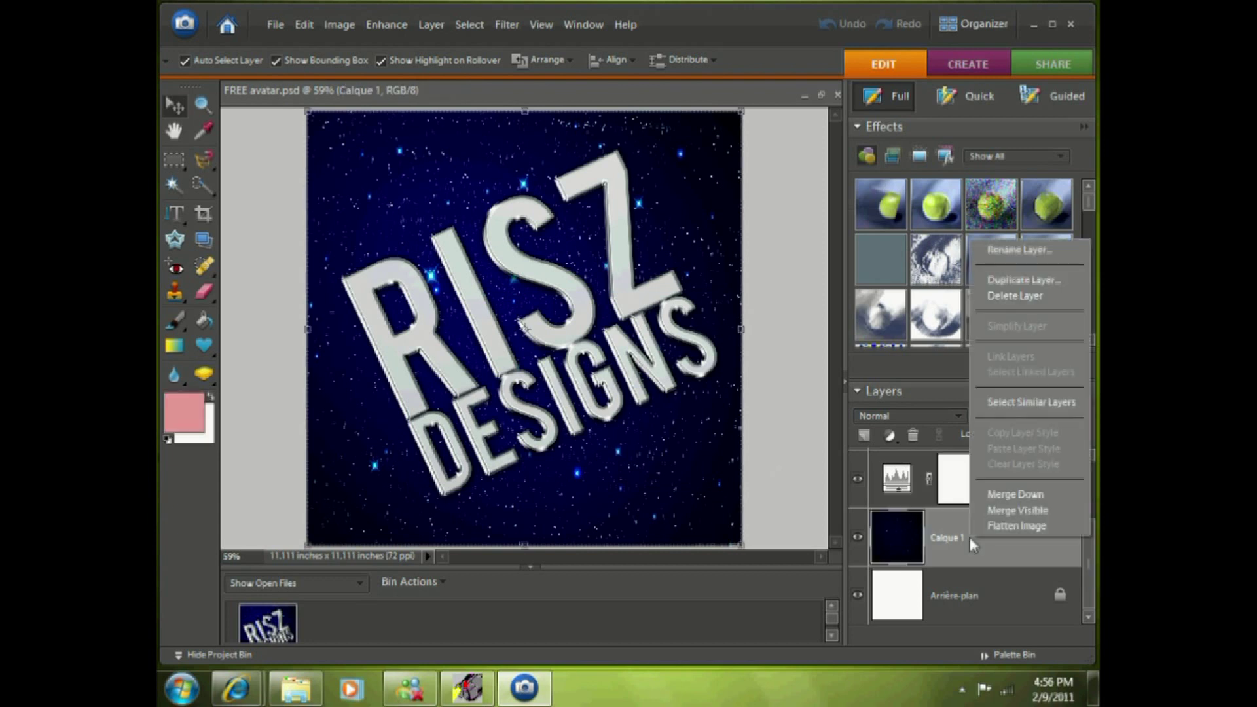
{"action": "left_click", "coordinate": [1011, 297]}
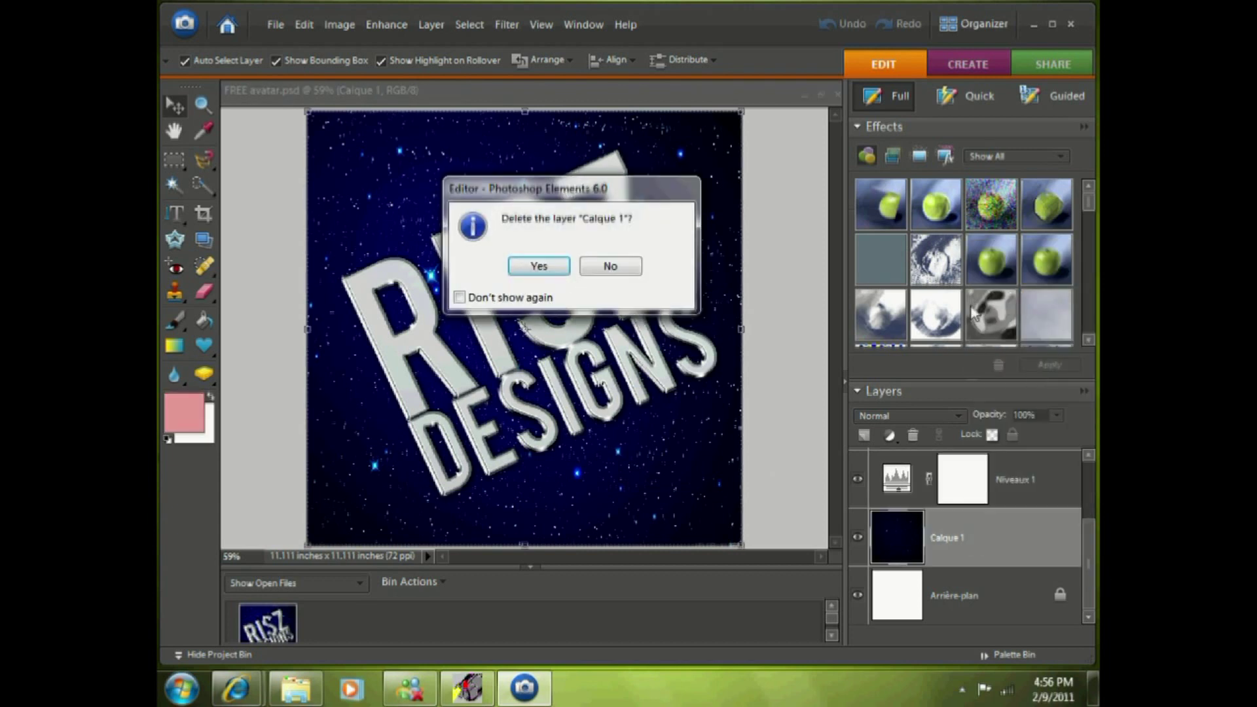
{"action": "left_click", "coordinate": [539, 266]}
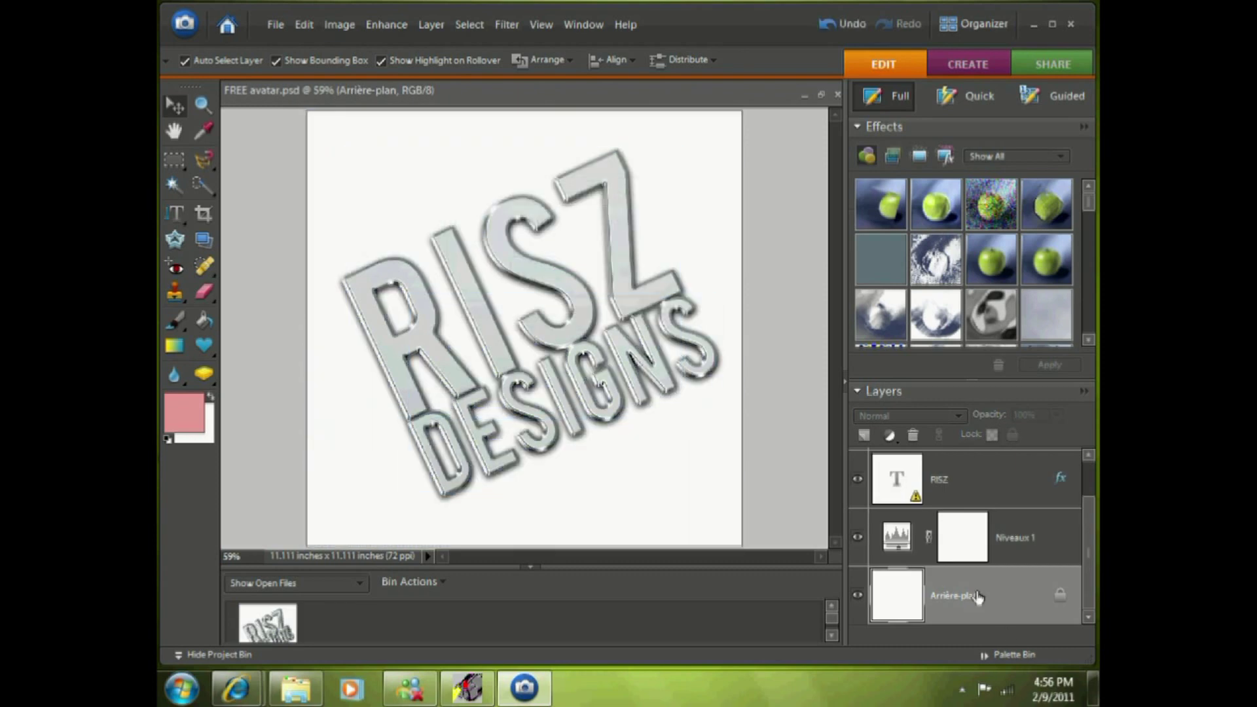
Delete the Arrière-plan and RISZ layers, then nudge the DESIGNS text on the canvas
{"action": "right_click", "coordinate": [964, 590]}
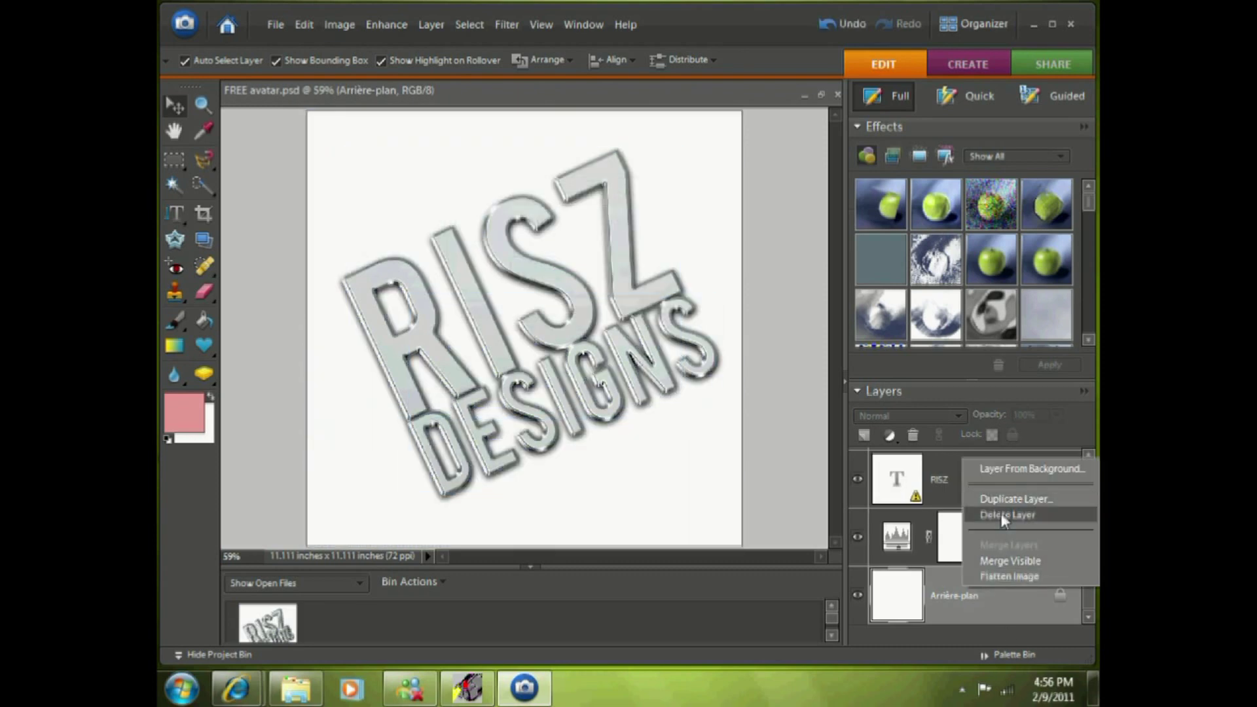
{"action": "left_click", "coordinate": [1006, 514]}
{"action": "left_click", "coordinate": [539, 267]}
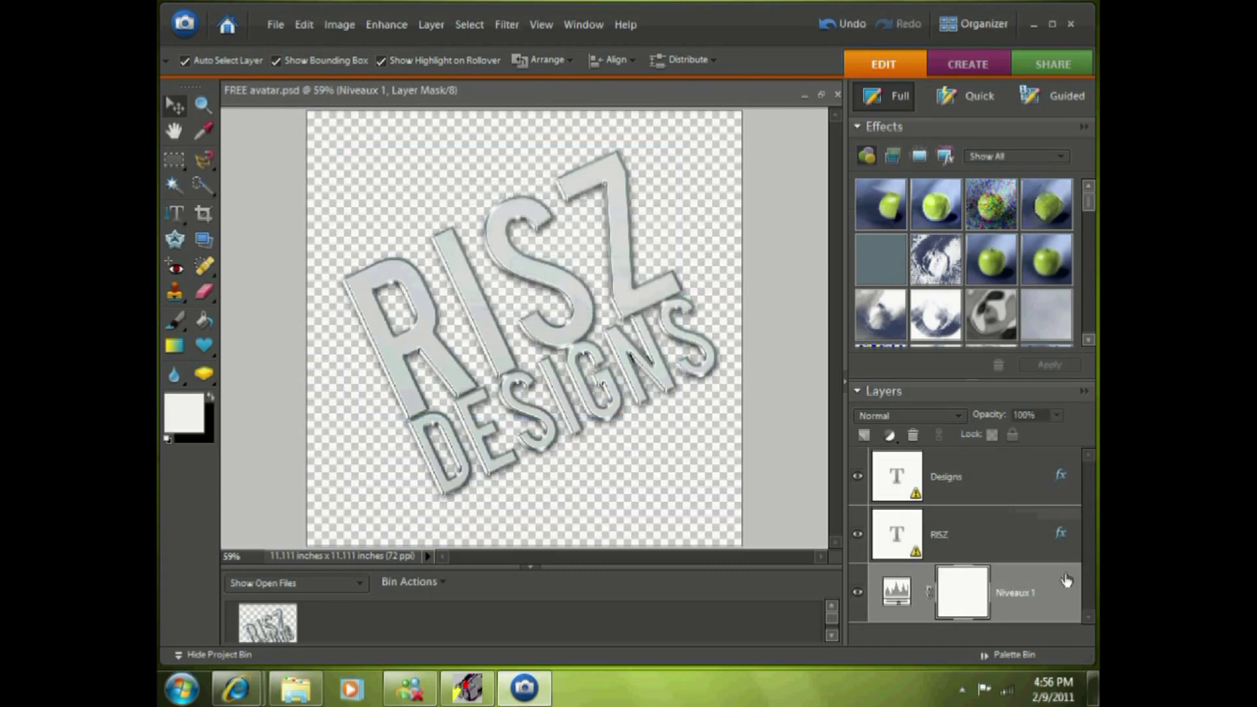
{"action": "right_click", "coordinate": [941, 541]}
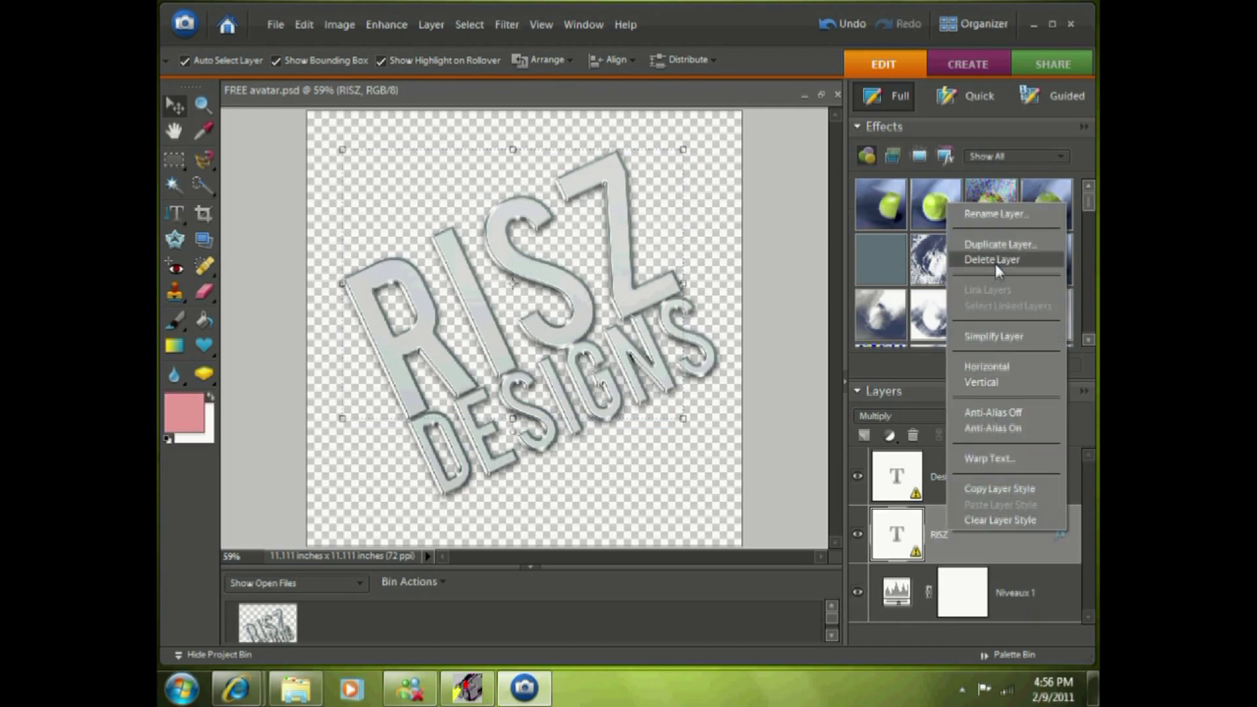
{"action": "left_click", "coordinate": [993, 260]}
{"action": "left_click", "coordinate": [540, 266]}
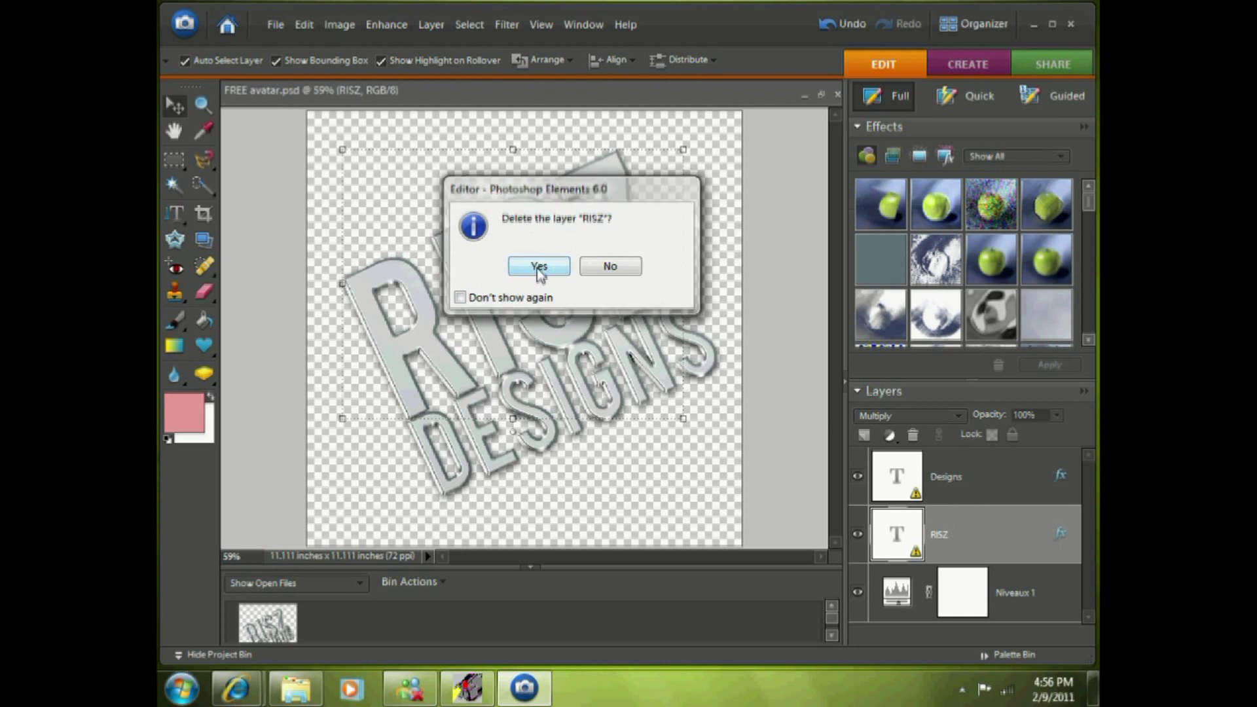
{"action": "left_click_drag", "start_coordinate": [618, 393], "coordinate": [567, 307]}
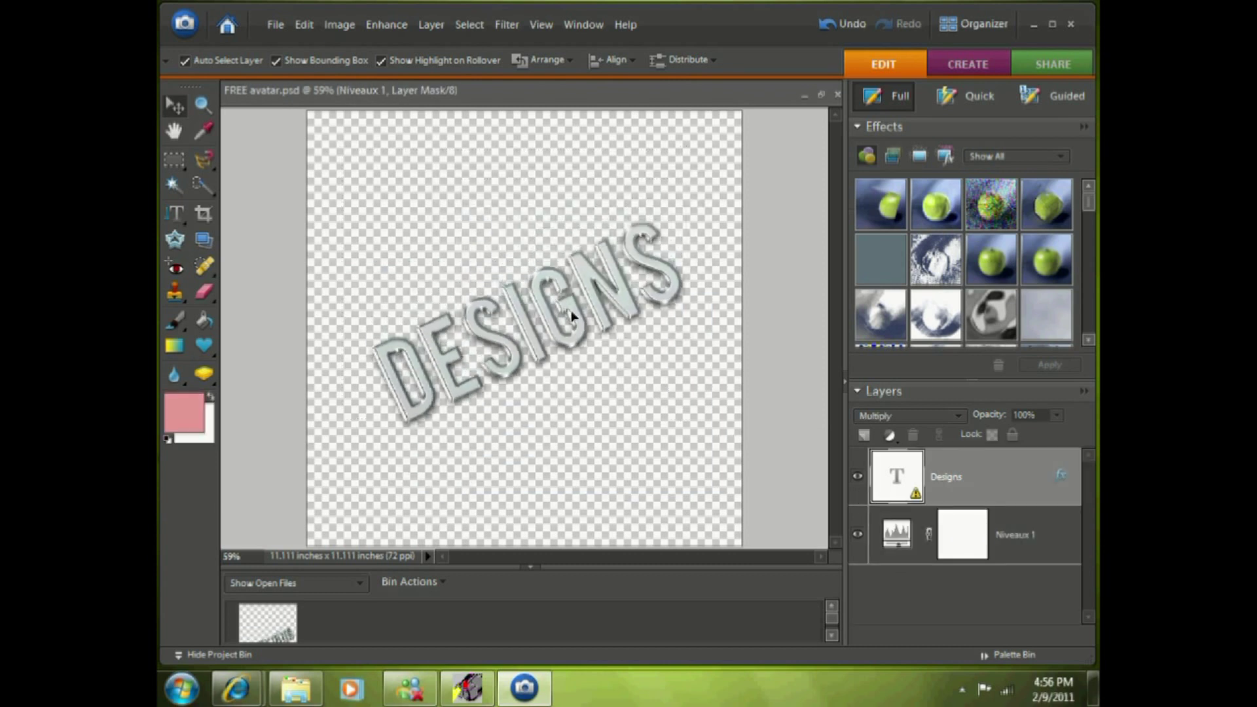
Retype the Designs text layer as 'skm0000' past the font warning and commit it
{"action": "left_click_drag", "start_coordinate": [568, 306], "coordinate": [572, 317]}
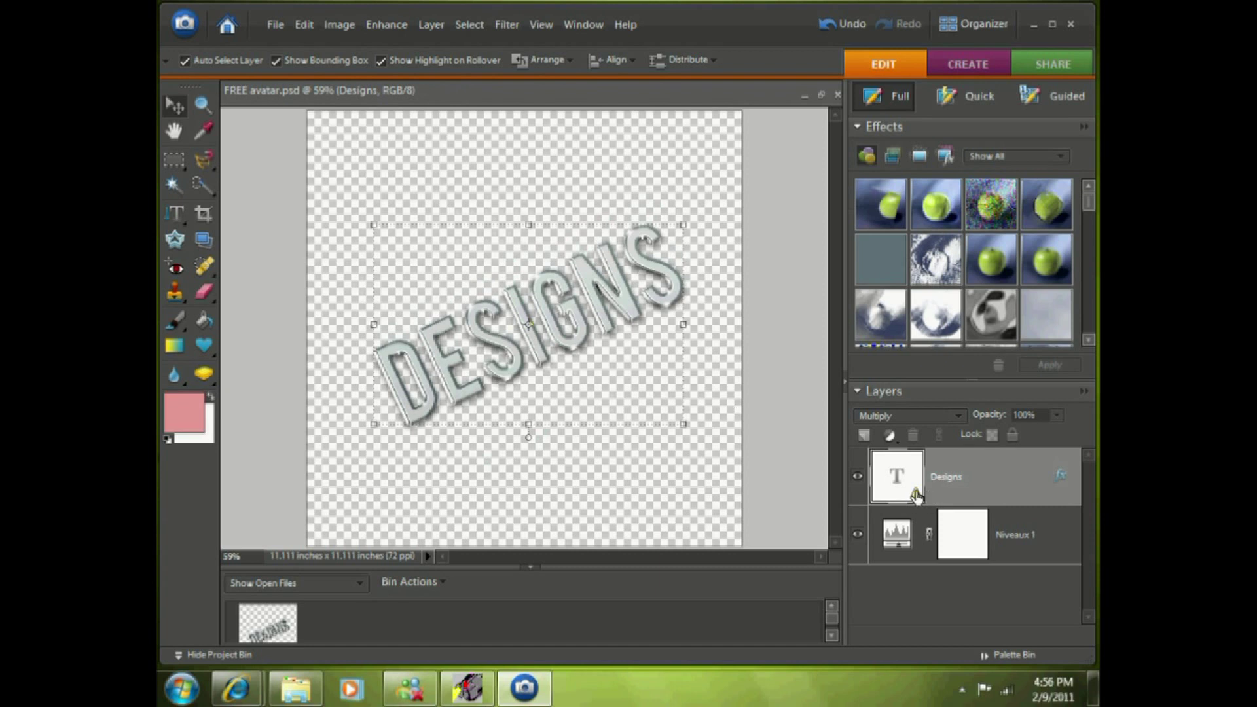
{"action": "double_click", "coordinate": [913, 496]}
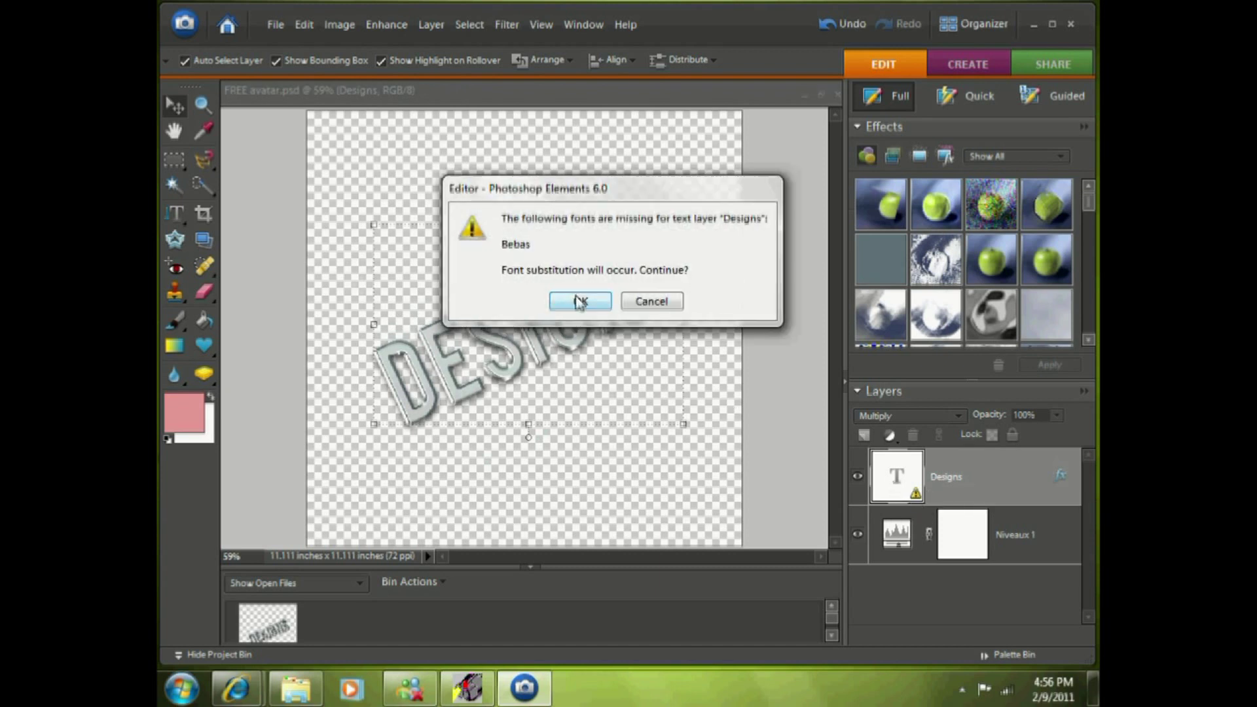
{"action": "left_click", "coordinate": [576, 301]}
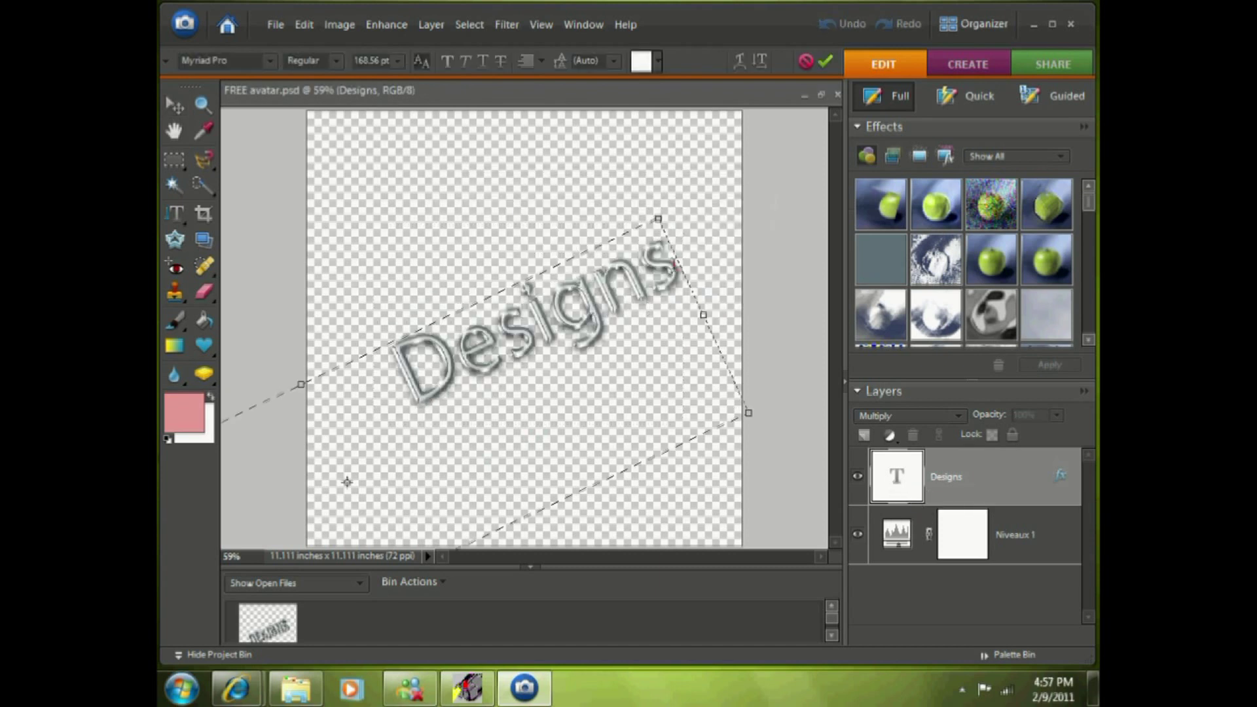
{"action": "type", "text": "s"}
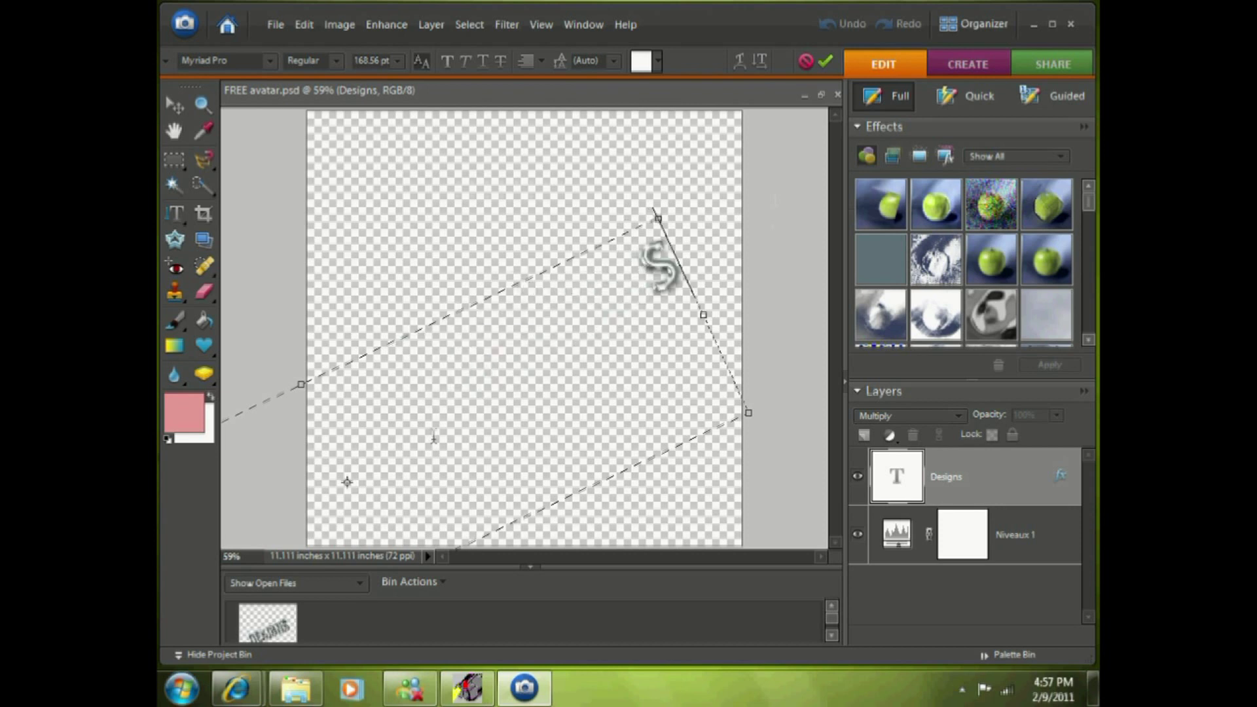
{"action": "type", "text": "km0000"}
{"action": "left_click", "coordinate": [527, 254]}
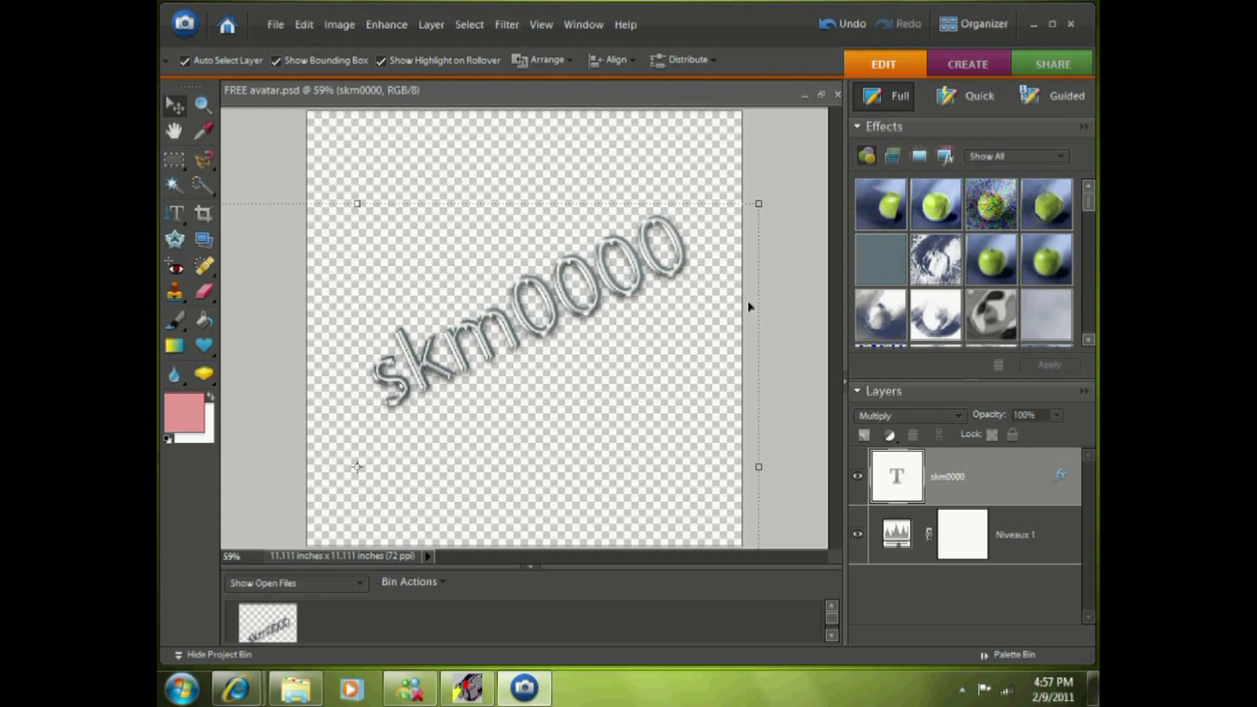
Duplicate the skm0000 text layer with Ctrl+J up to copy 6, then close the editor
{"action": "key", "text": "ctrl+j"}
{"action": "key", "text": "ctrl+j"}
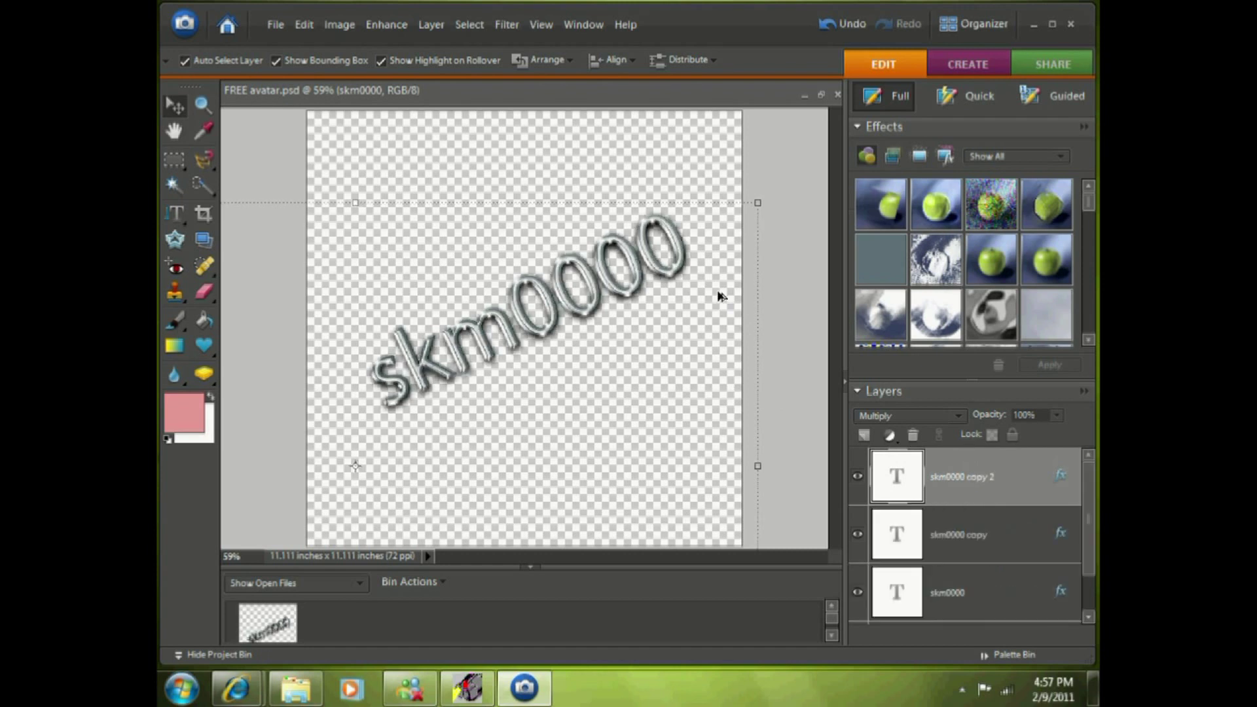
{"action": "key", "text": "ctrl+j"}
{"action": "key", "text": "ctrl+j"}
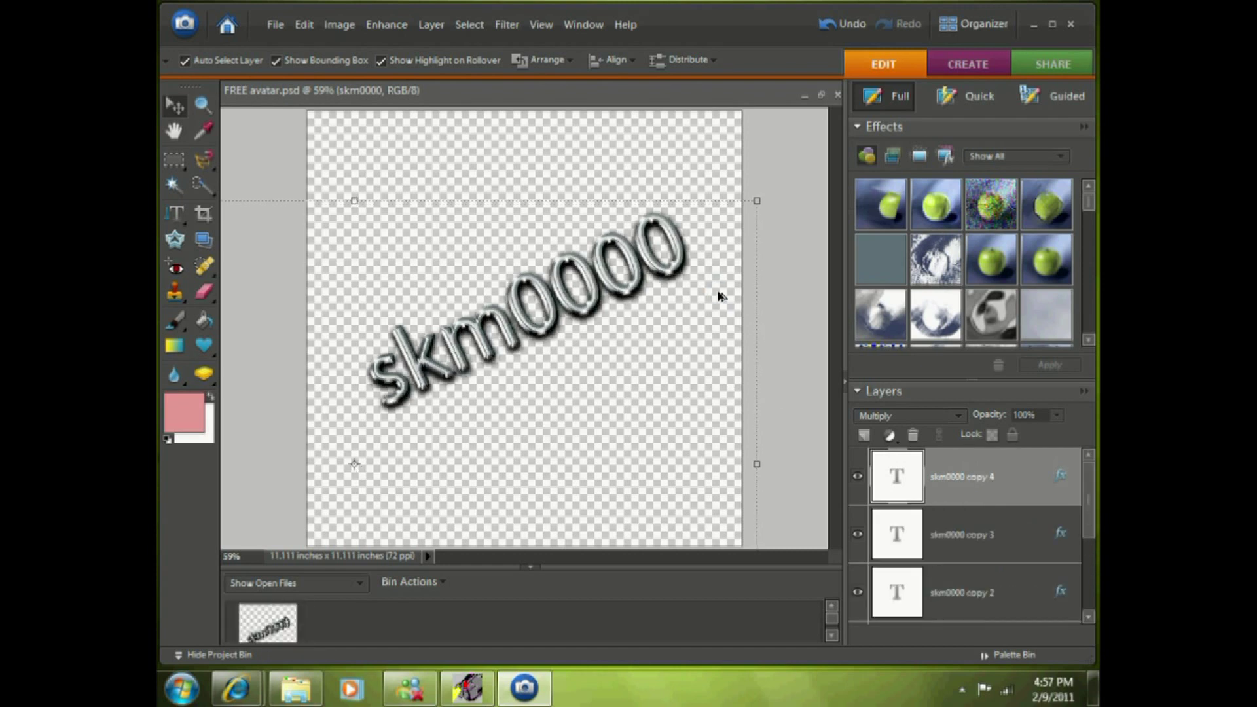
{"action": "key", "text": "ctrl+j"}
{"action": "key", "text": "ctrl+j"}
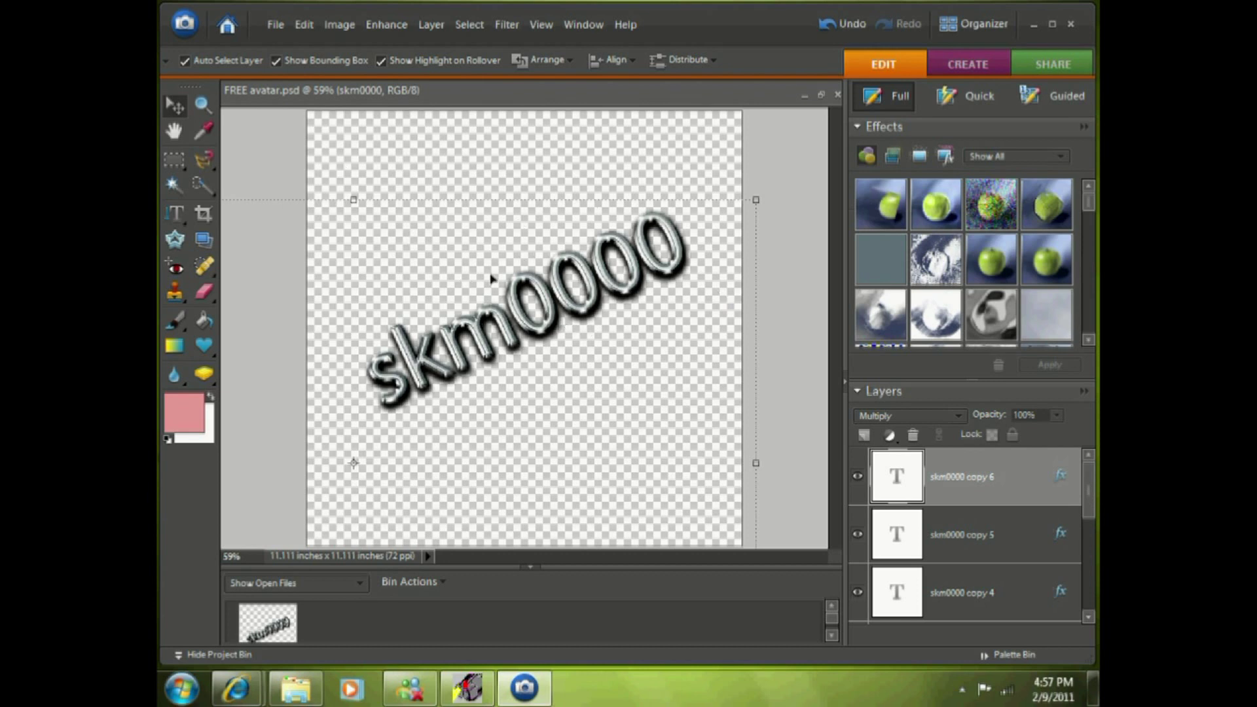
{"action": "left_click", "coordinate": [1070, 26]}
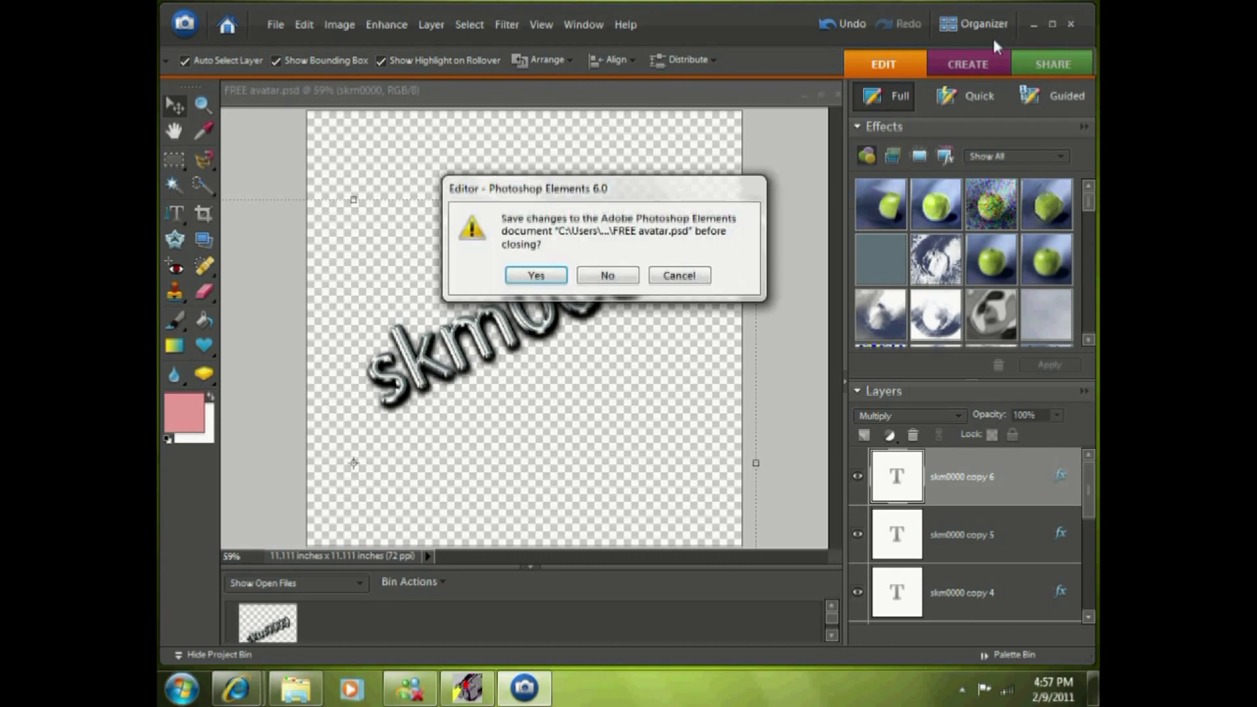
Discard changes to the avatar and open Hazard_&_Wires.psd
{"action": "left_click", "coordinate": [605, 276]}
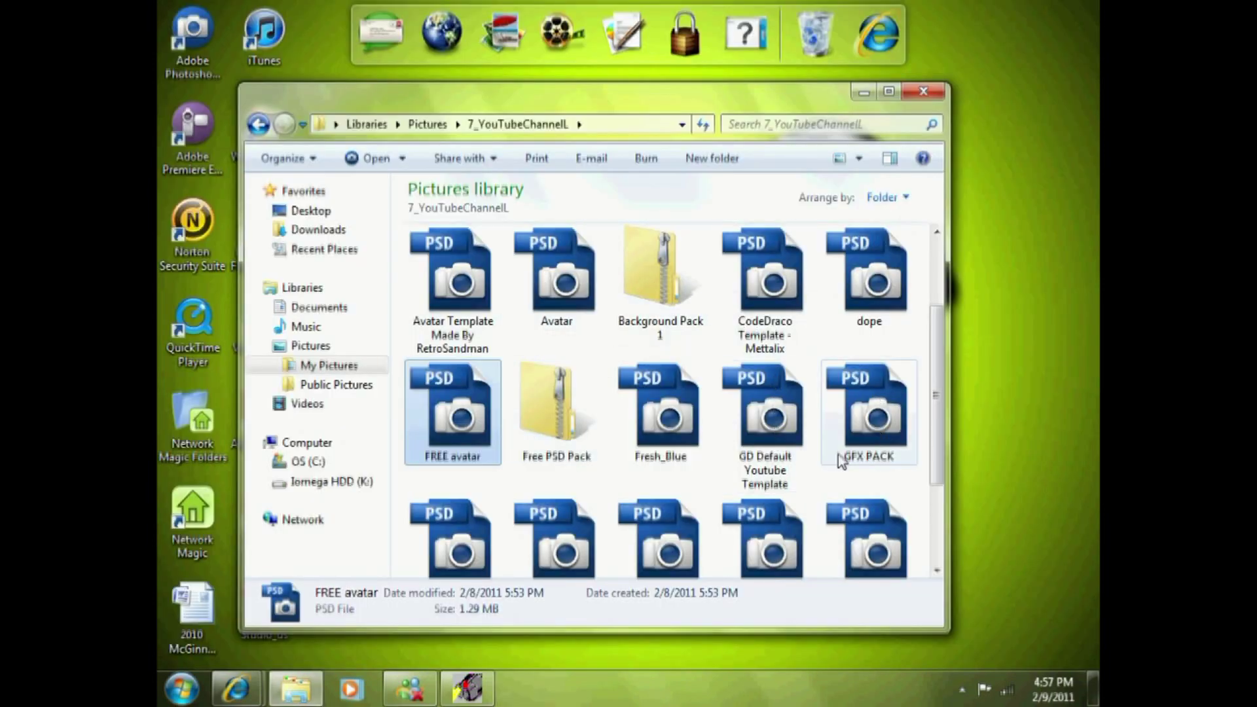
{"action": "scroll", "coordinate": [758, 488], "scroll_direction": "down", "scroll_amount": 3}
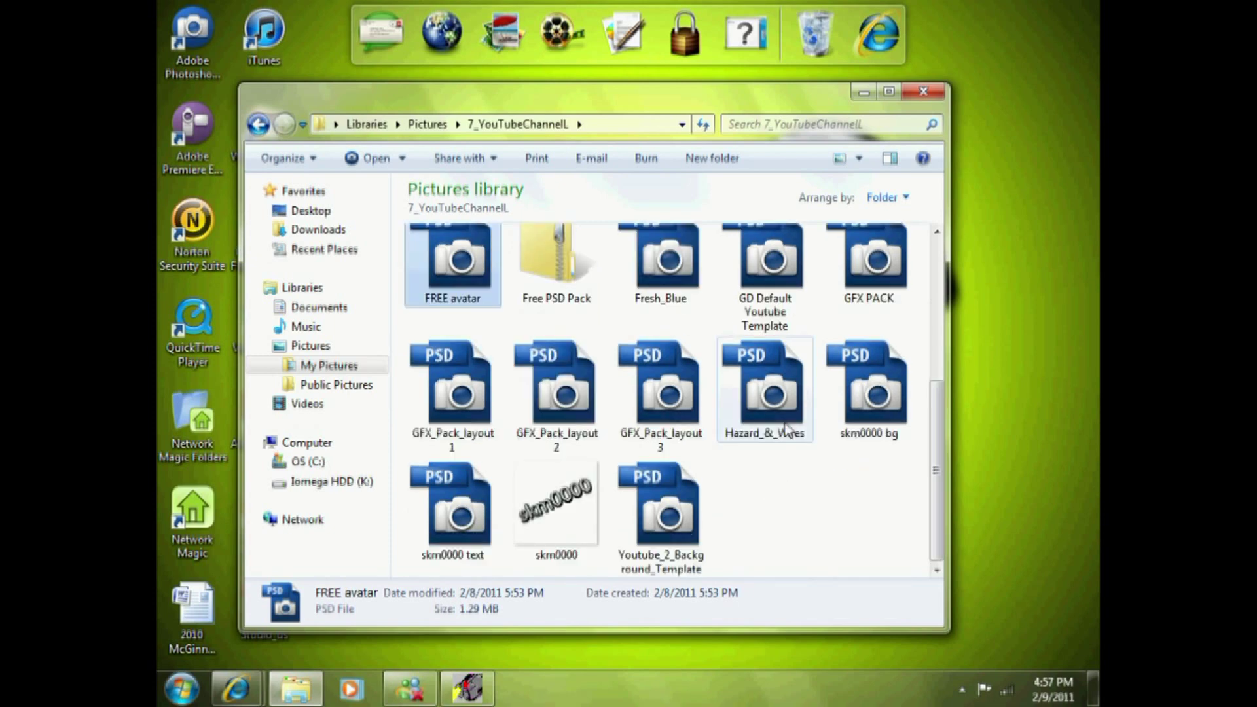
{"action": "double_click", "coordinate": [774, 397]}
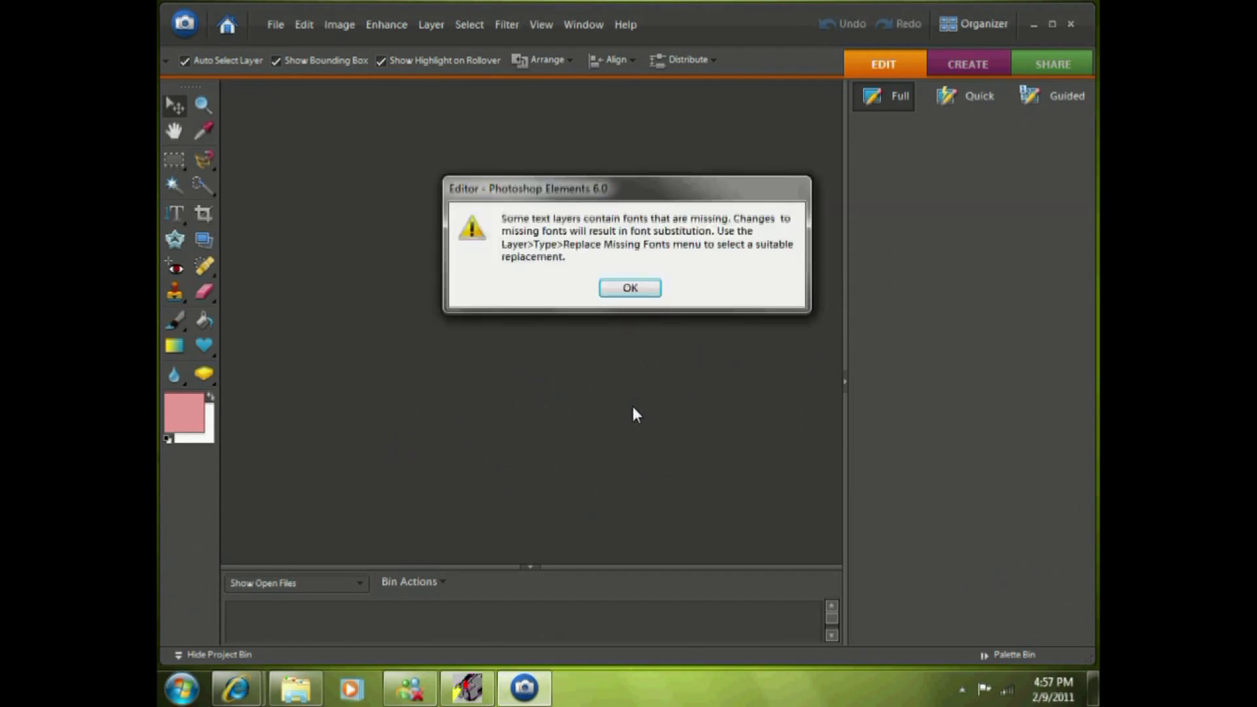
Dismiss the missing-fonts warning and open skm0000 text.psd in a smaller floating window
{"action": "left_click", "coordinate": [640, 282]}
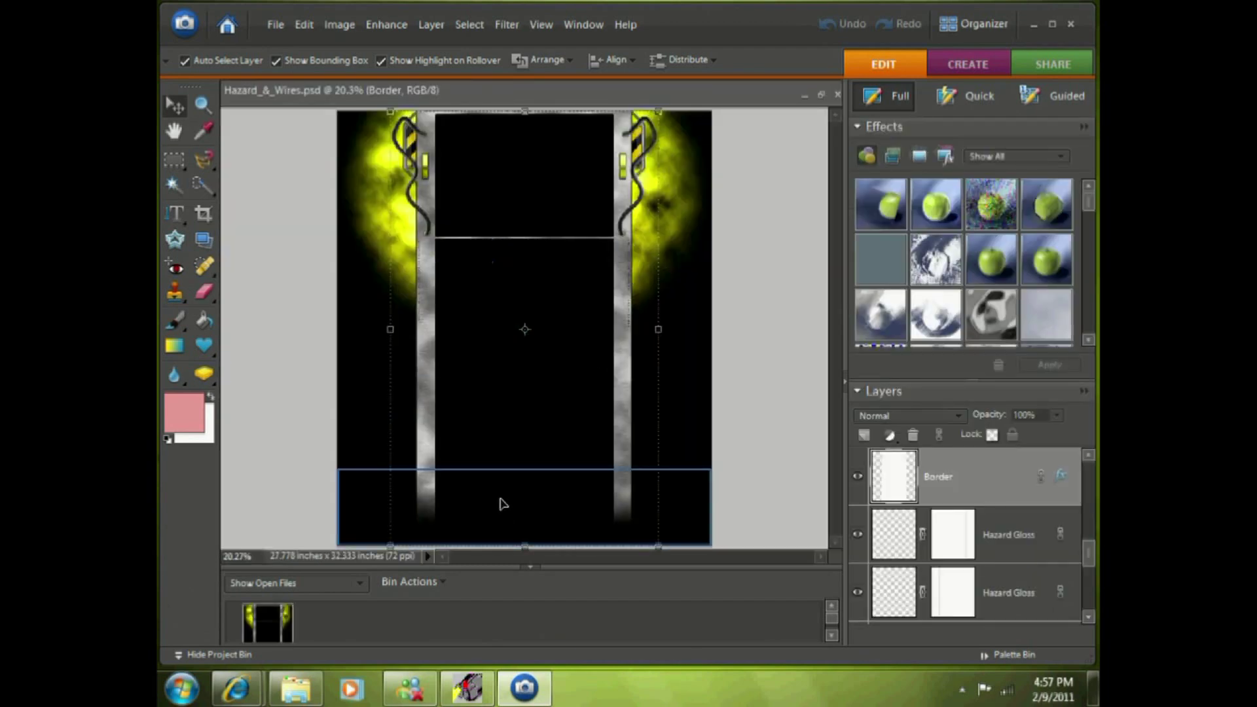
{"action": "left_click", "coordinate": [313, 694]}
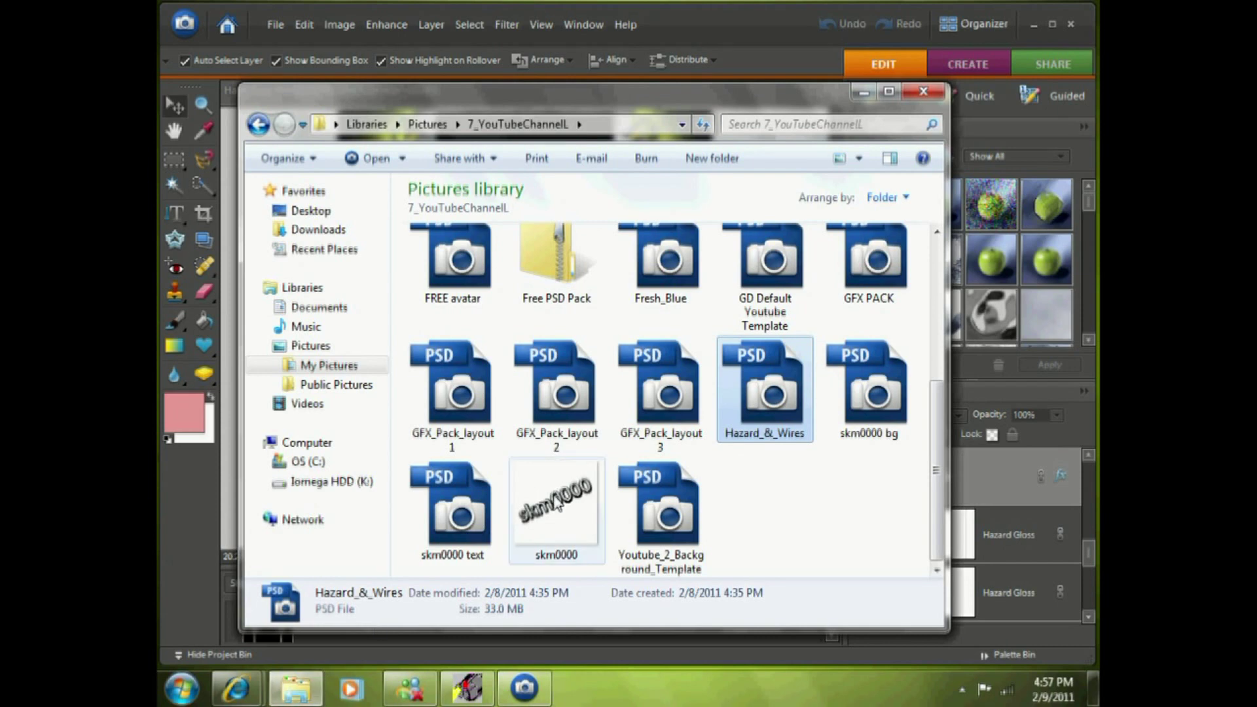
{"action": "double_click", "coordinate": [557, 503]}
{"action": "left_click", "coordinate": [1007, 59]}
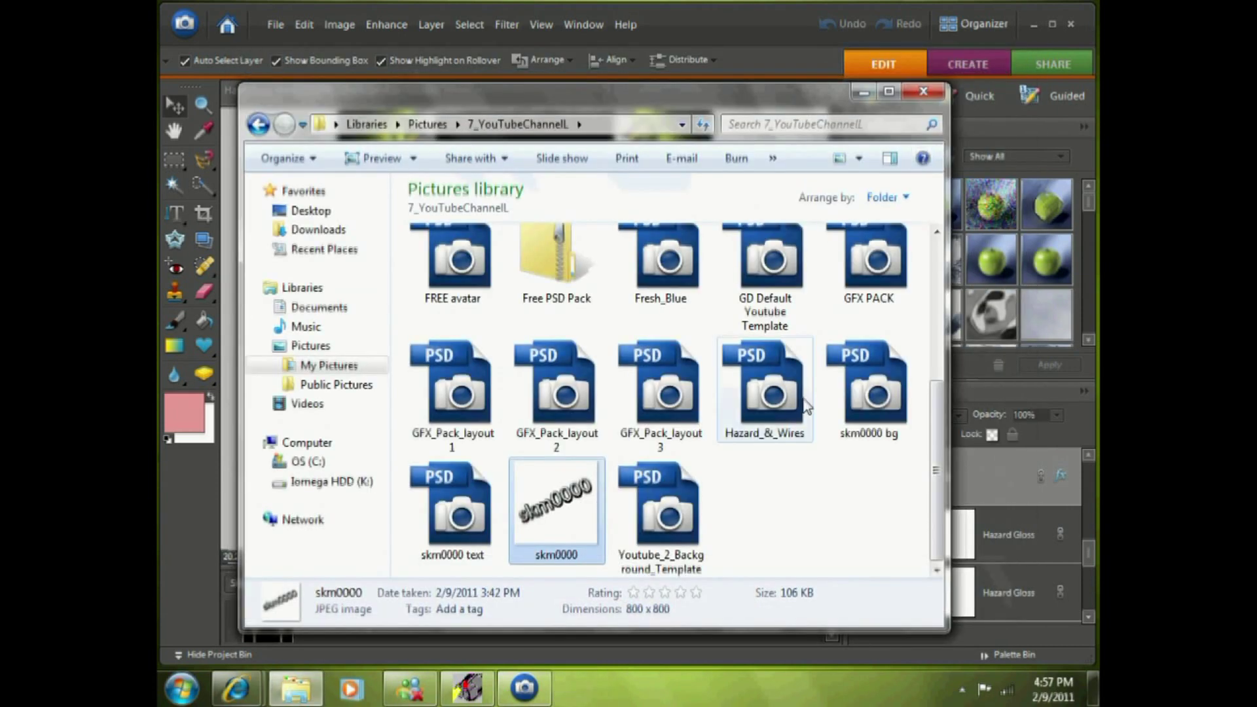
{"action": "double_click", "coordinate": [452, 506]}
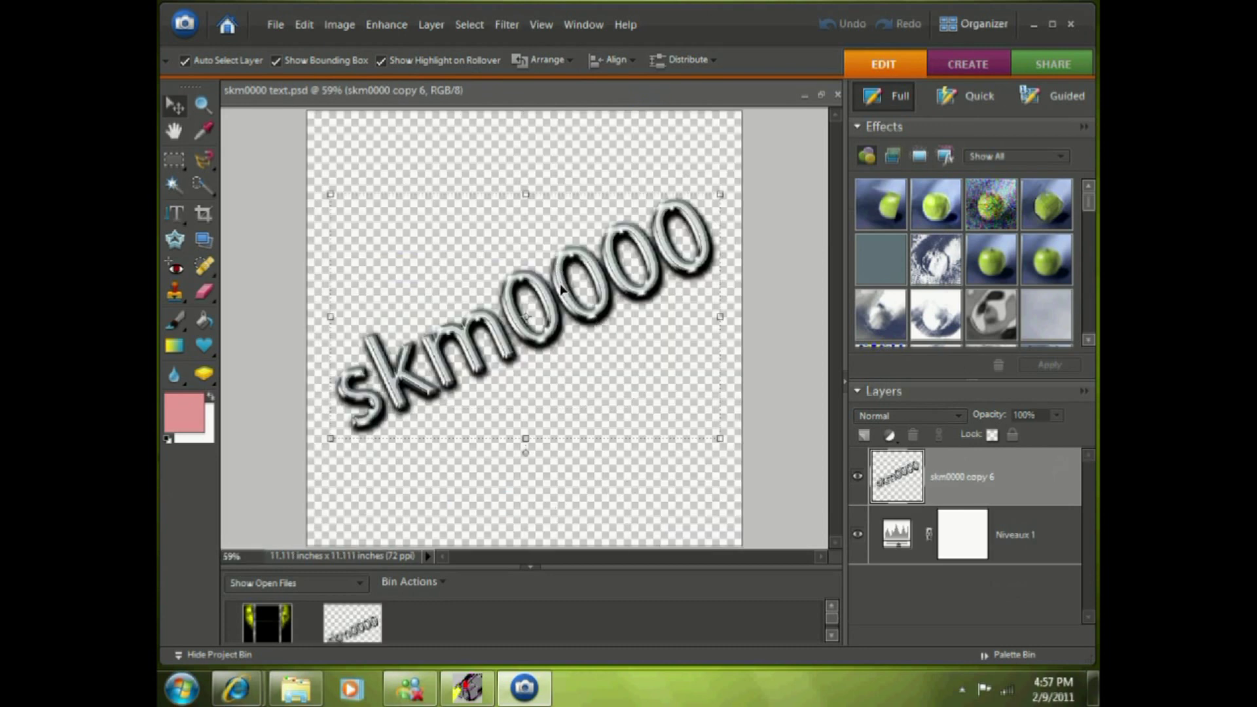
{"action": "left_click", "coordinate": [822, 95]}
Drag the skm0000 copy 6 layer onto Hazard_&_Wires and select it there
{"action": "mouse_move", "coordinate": [502, 116]}
{"action": "left_mouse_down"}
{"action": "mouse_move", "coordinate": [712, 291]}
{"action": "mouse_move", "coordinate": [707, 332]}
{"action": "left_mouse_up"}
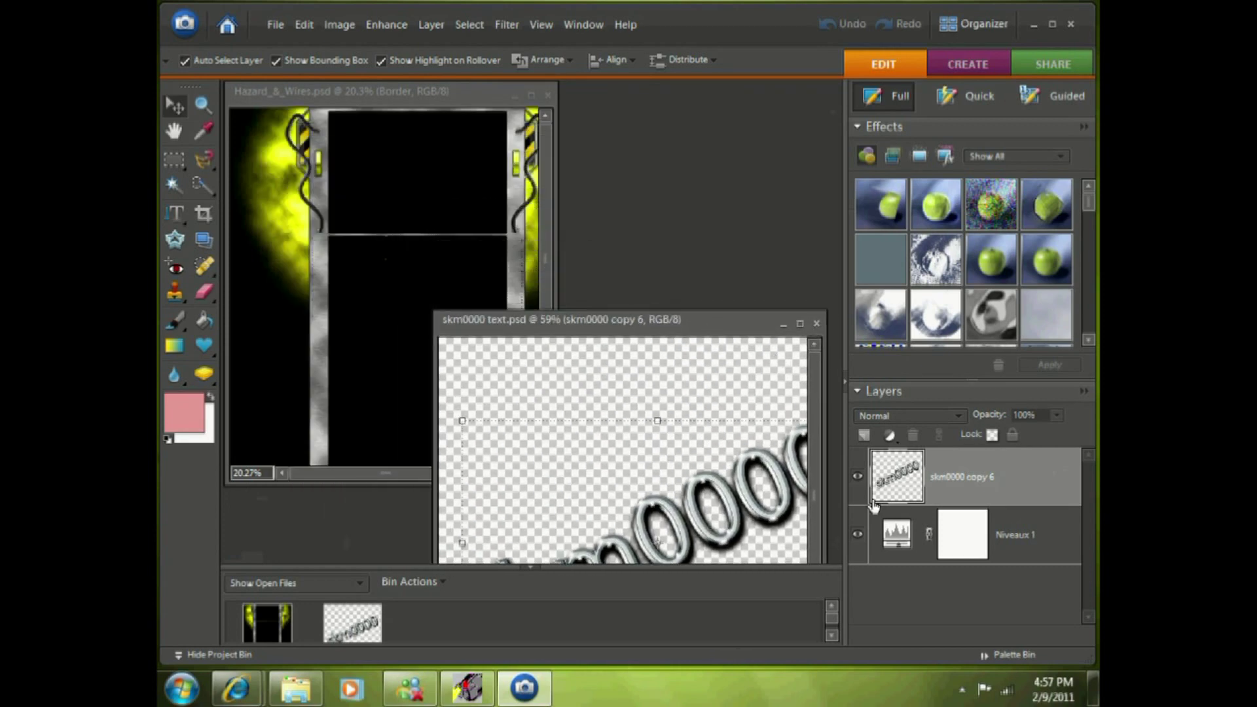
{"action": "mouse_move", "coordinate": [951, 476]}
{"action": "left_mouse_down"}
{"action": "mouse_move", "coordinate": [373, 314]}
{"action": "mouse_move", "coordinate": [370, 251]}
{"action": "left_mouse_up"}
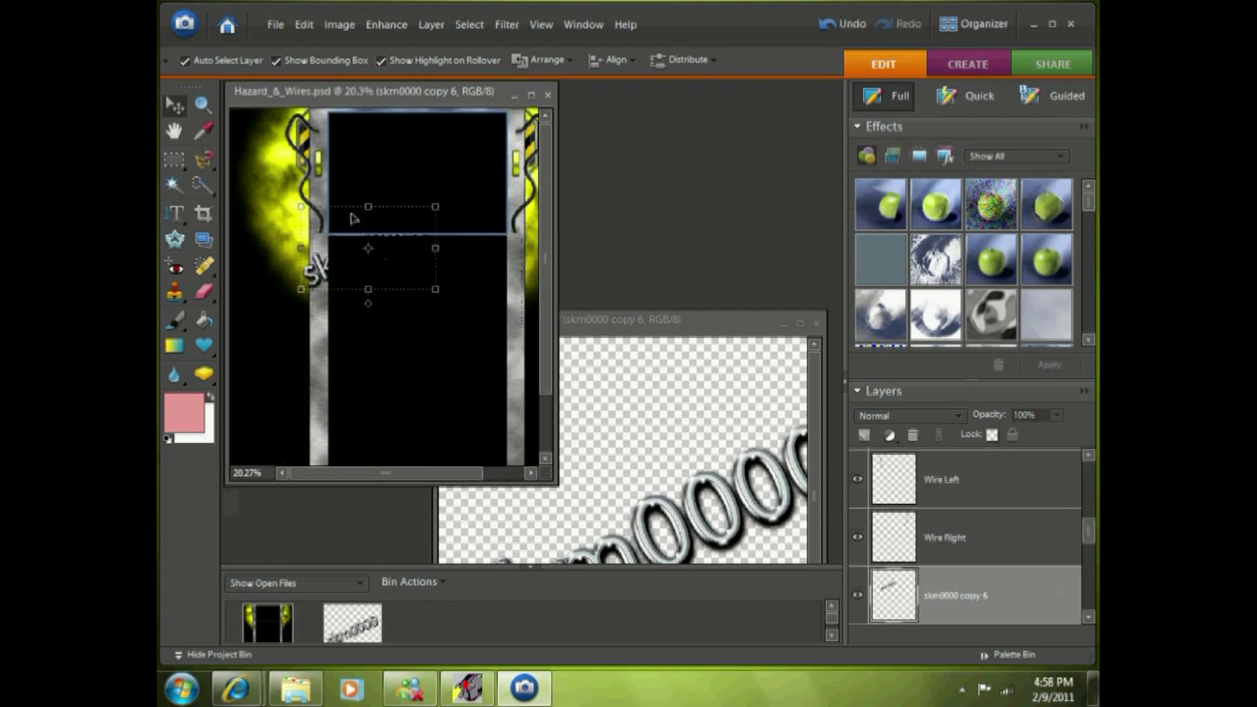
{"action": "left_click", "coordinate": [356, 218]}
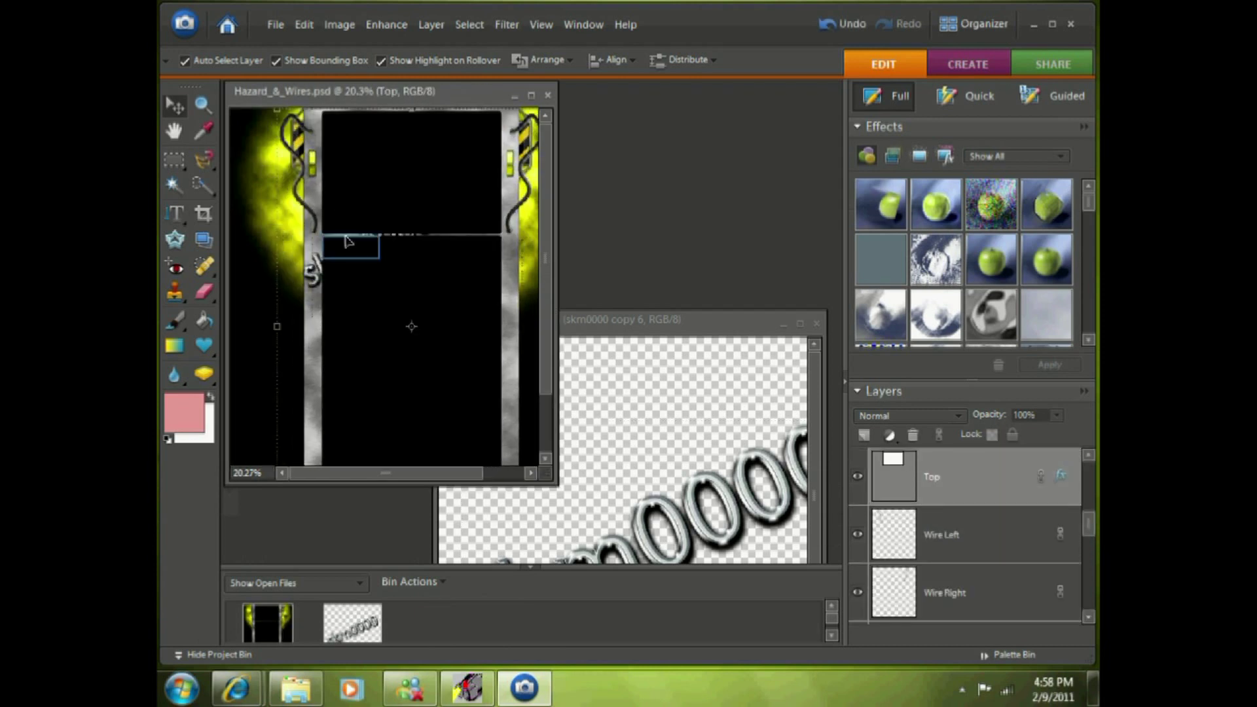
{"action": "left_click", "coordinate": [342, 240]}
Rotate the skm0000 text vertical beside the left wire, commit, and maximize the window
{"action": "left_click_drag", "start_coordinate": [317, 265], "coordinate": [258, 299]}
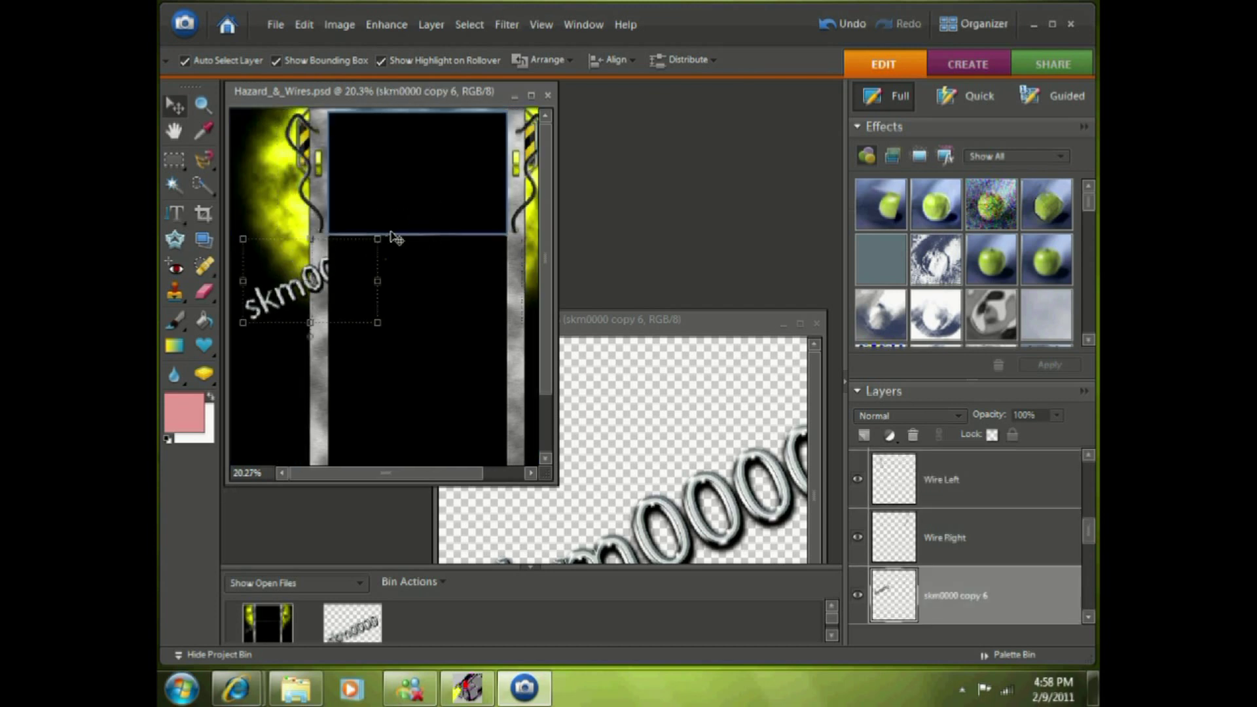
{"action": "left_click_drag", "start_coordinate": [381, 237], "coordinate": [300, 201]}
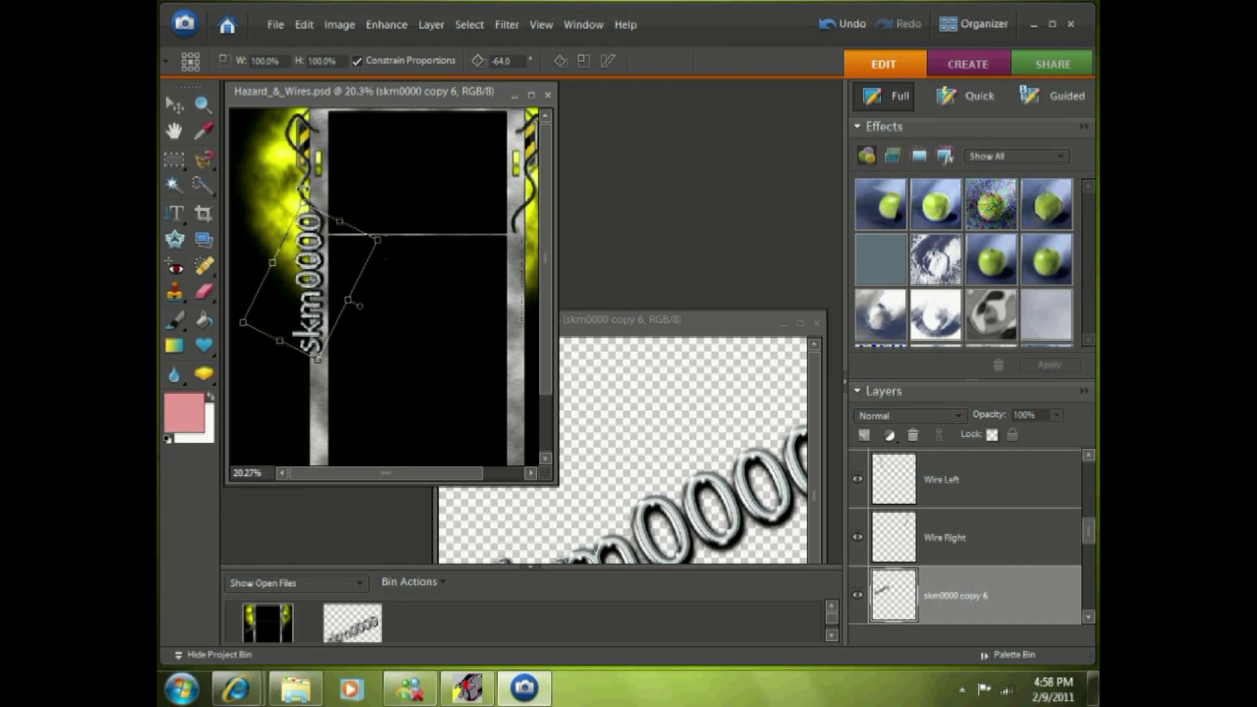
{"action": "left_click_drag", "start_coordinate": [333, 276], "coordinate": [321, 264]}
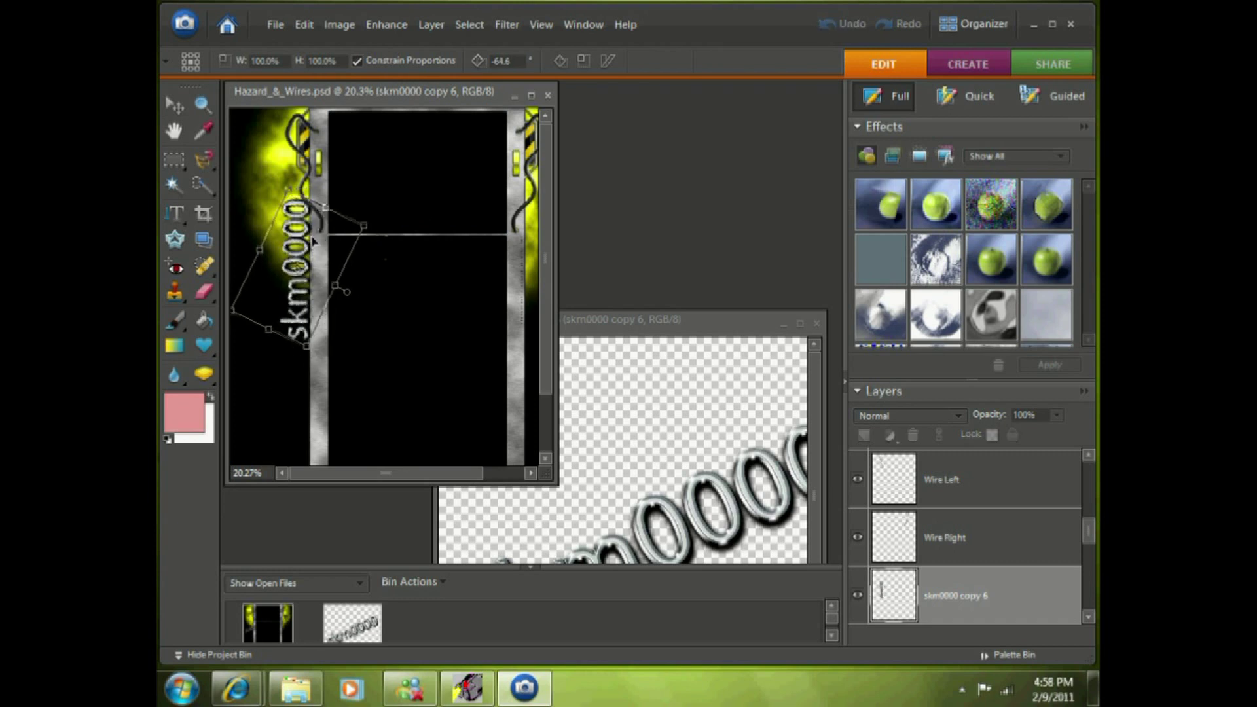
{"action": "left_click", "coordinate": [263, 359]}
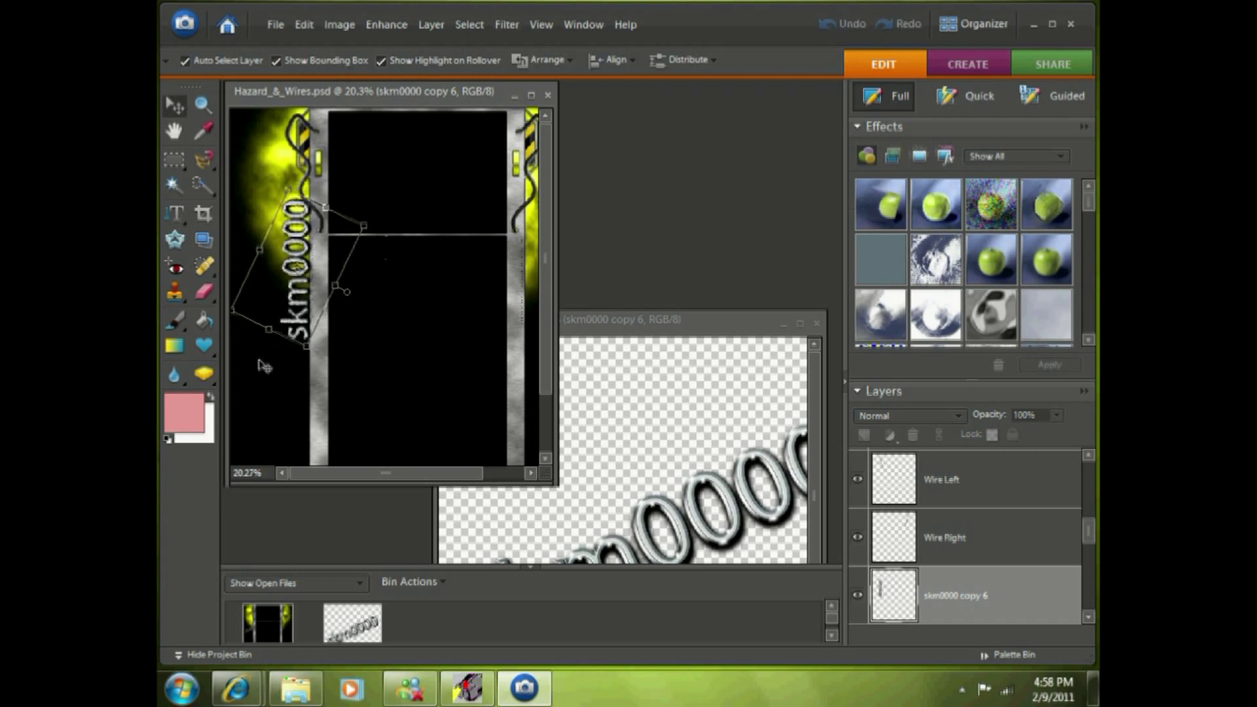
{"action": "left_click", "coordinate": [531, 98]}
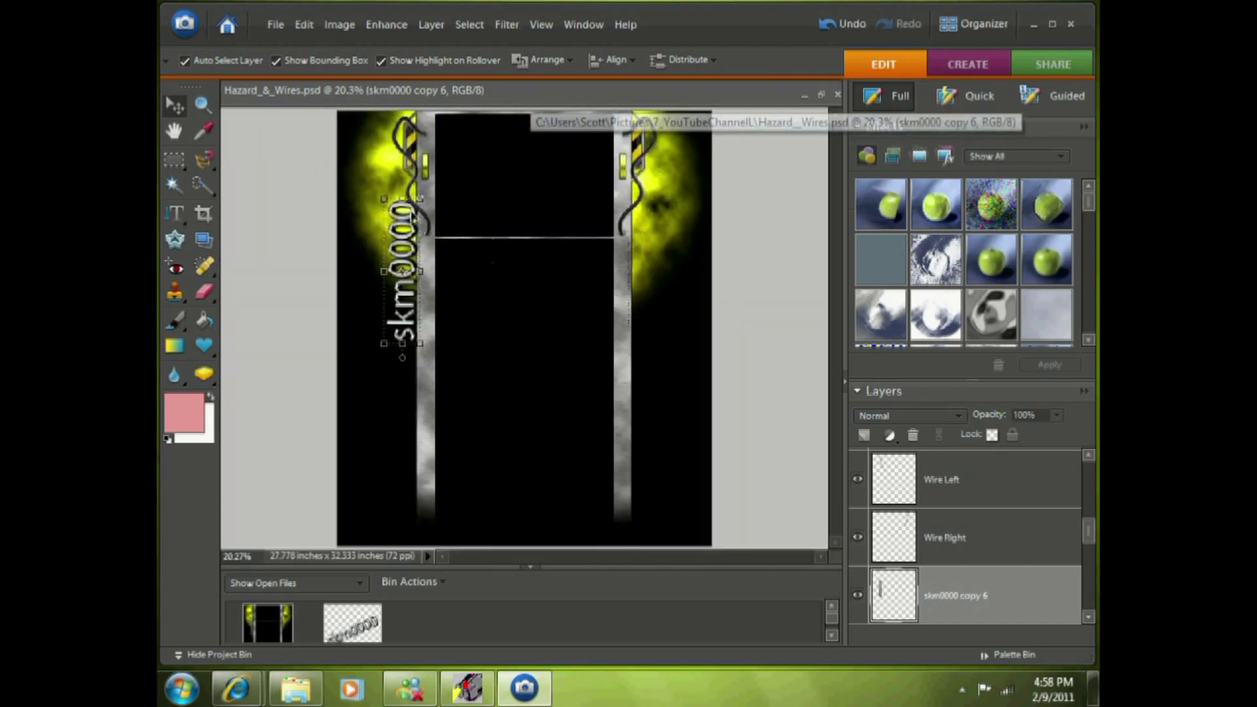